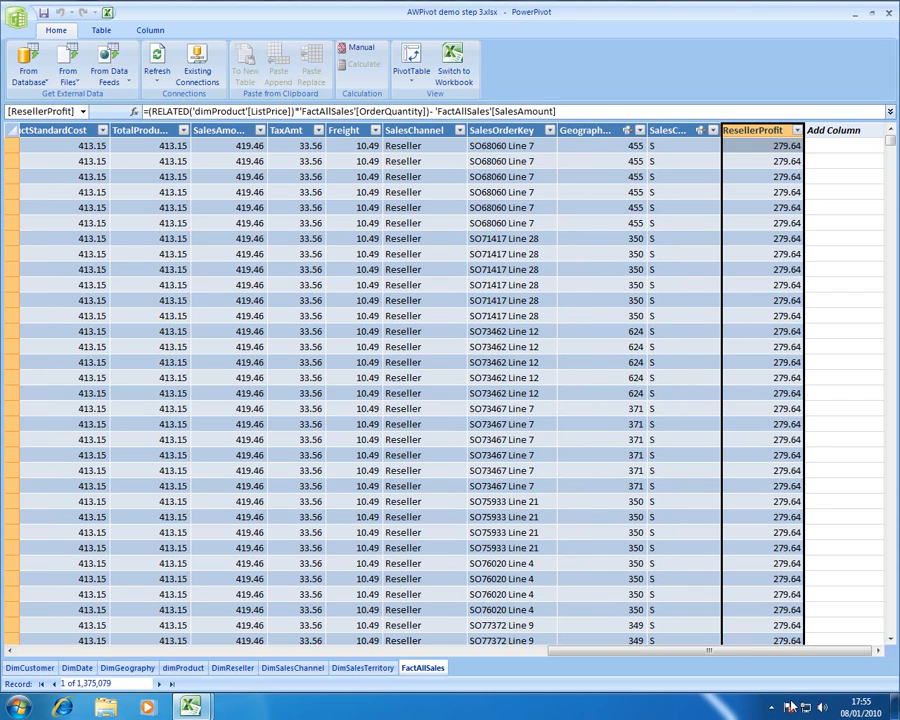
- Insert a vertically arranged PivotChart and PivotTable on the existing worksheet Sheet1 at cell C9
mouse_move(729, 654)
mouse_down()
mouse_move(597, 641)
mouse_move(382, 646)
mouse_move(492, 641)
mouse_move(689, 687)
mouse_move(745, 660)
mouse_up()
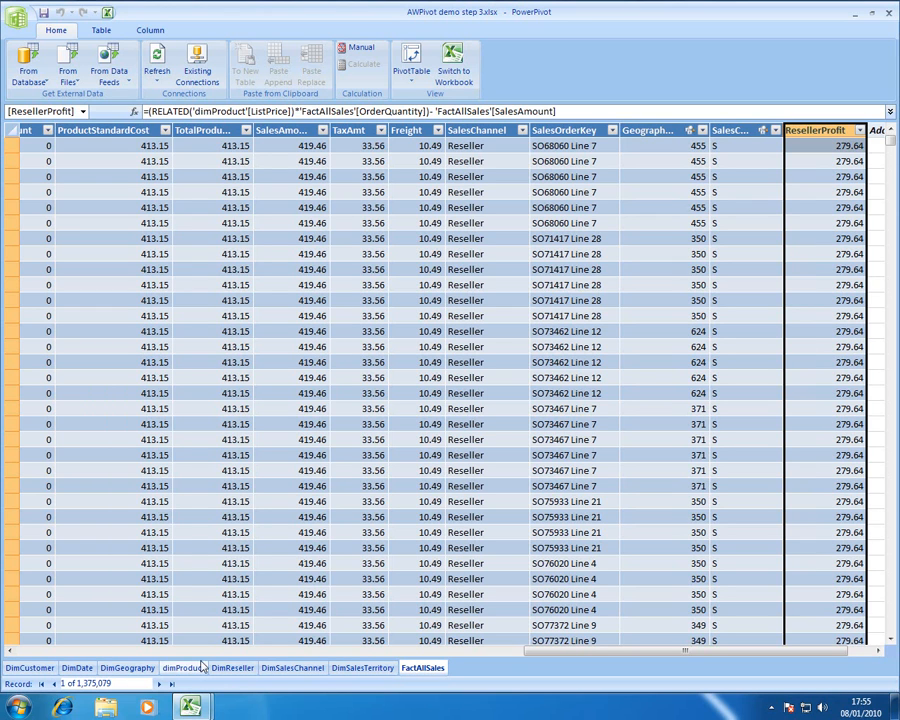
click(412, 72)
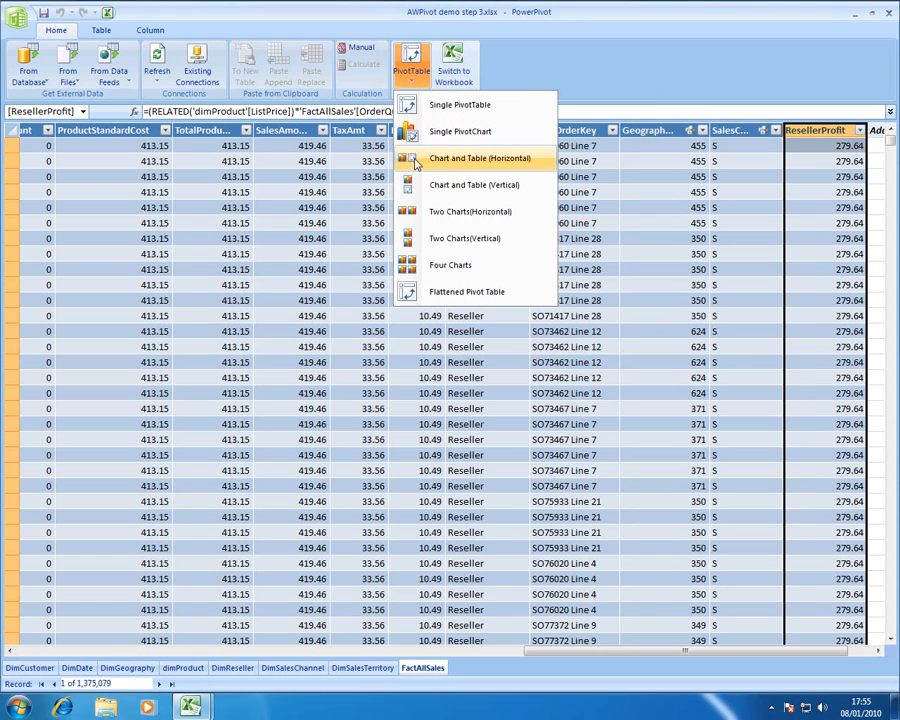
click(418, 186)
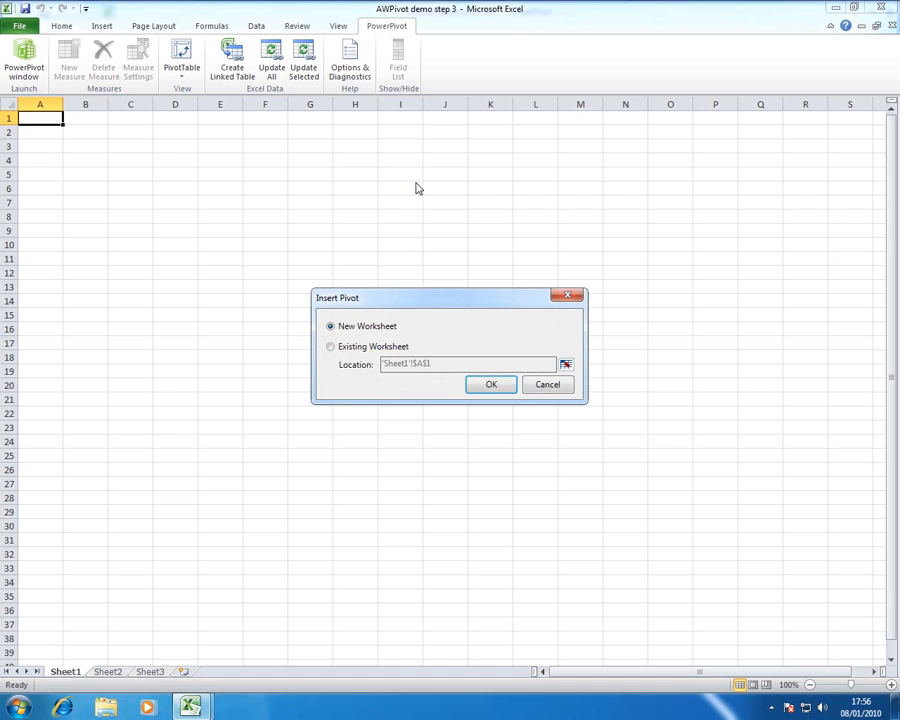
click(346, 350)
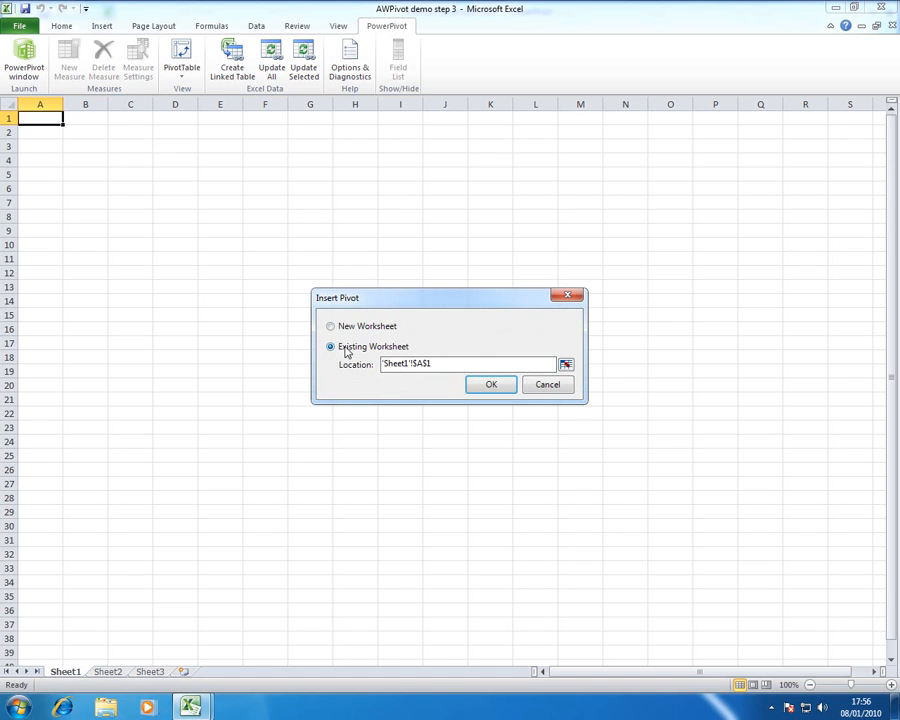
click(133, 236)
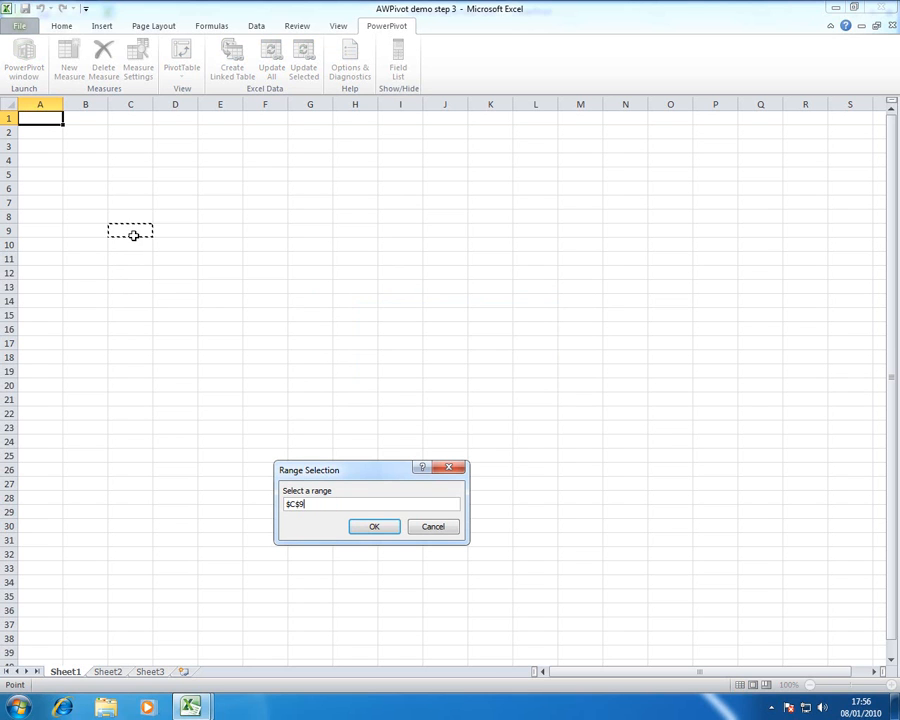
click(365, 530)
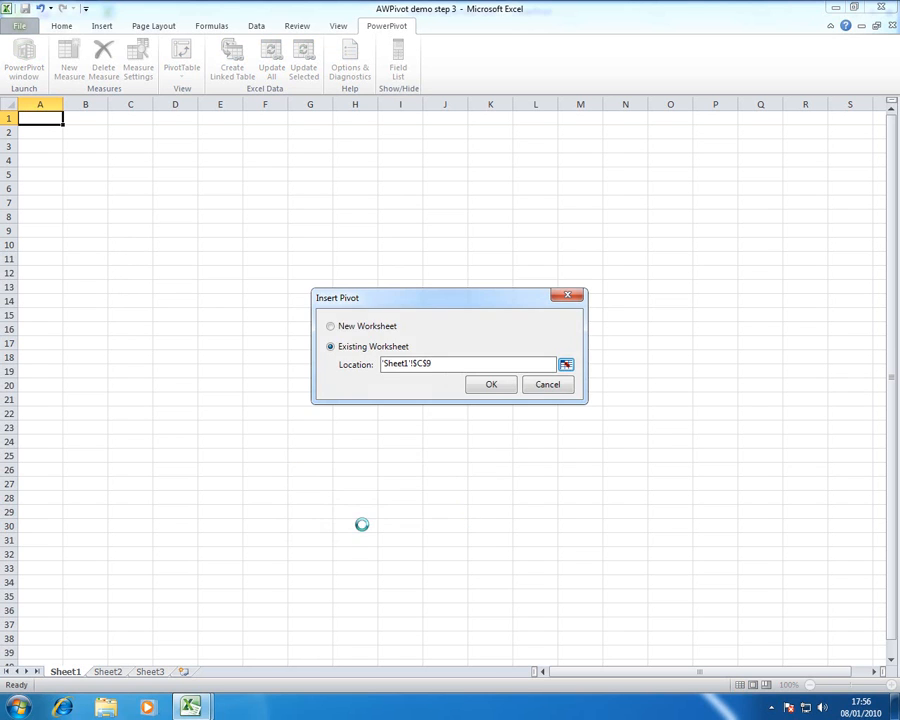
click(494, 386)
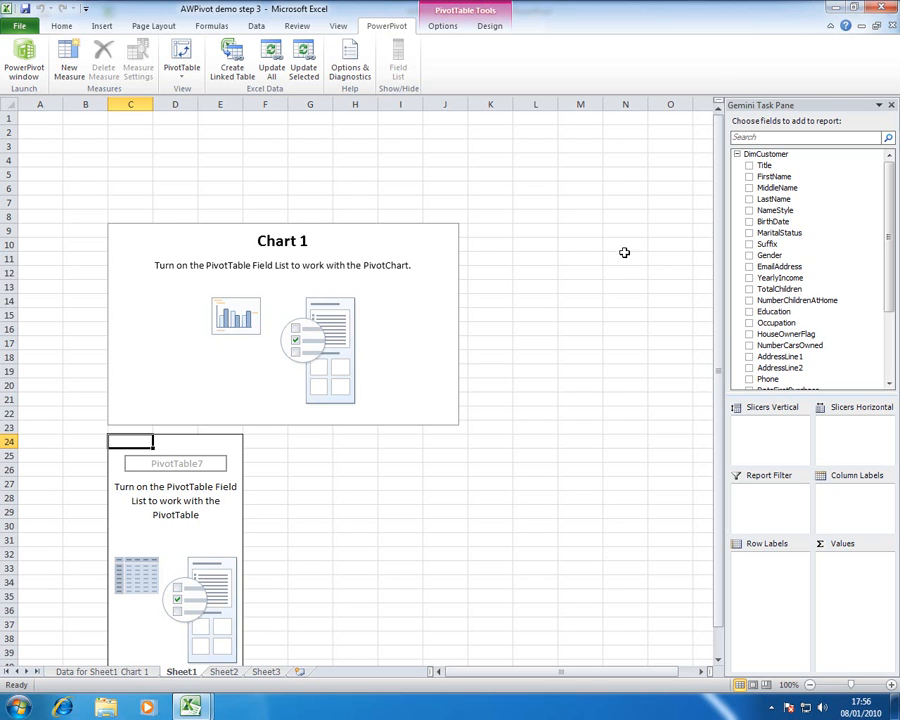
- Add ResellerProfit from FactAllSales to the values of the PivotTable below the chart
drag(889, 208, 887, 274)
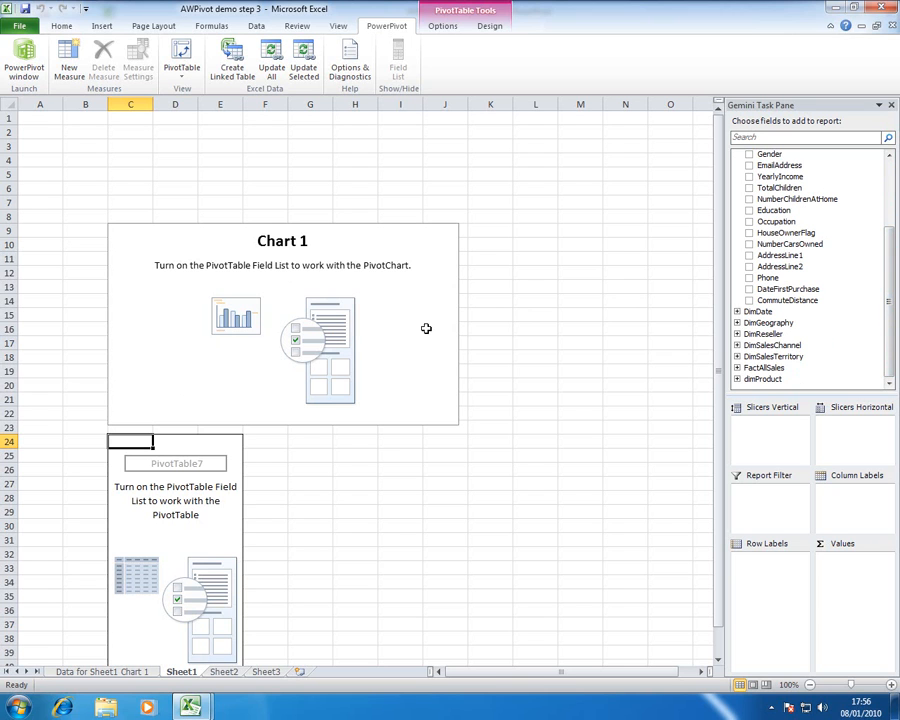
click(202, 442)
click(136, 448)
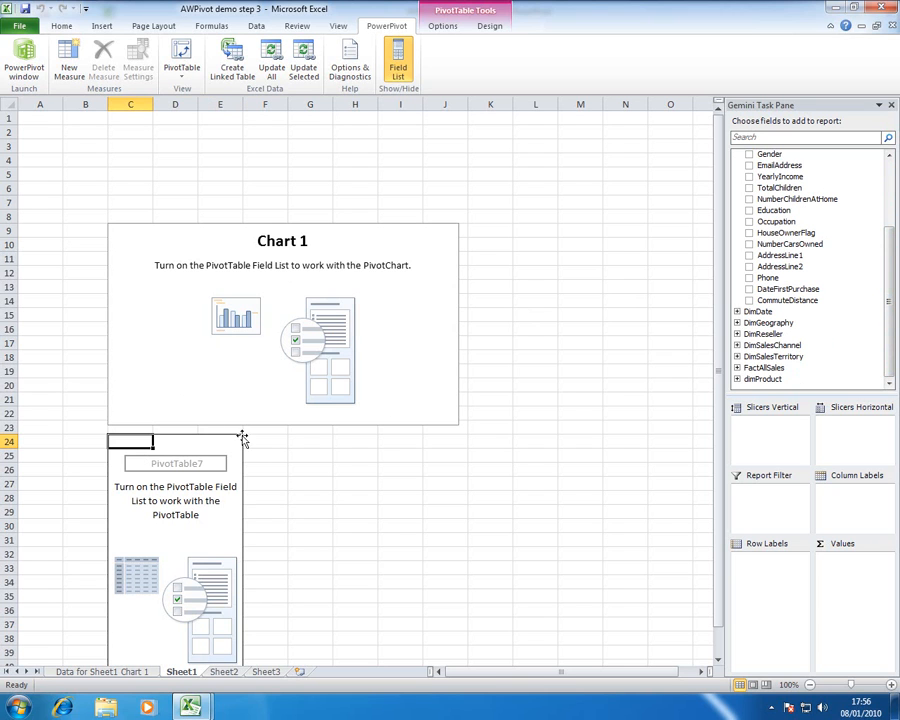
click(741, 369)
click(738, 368)
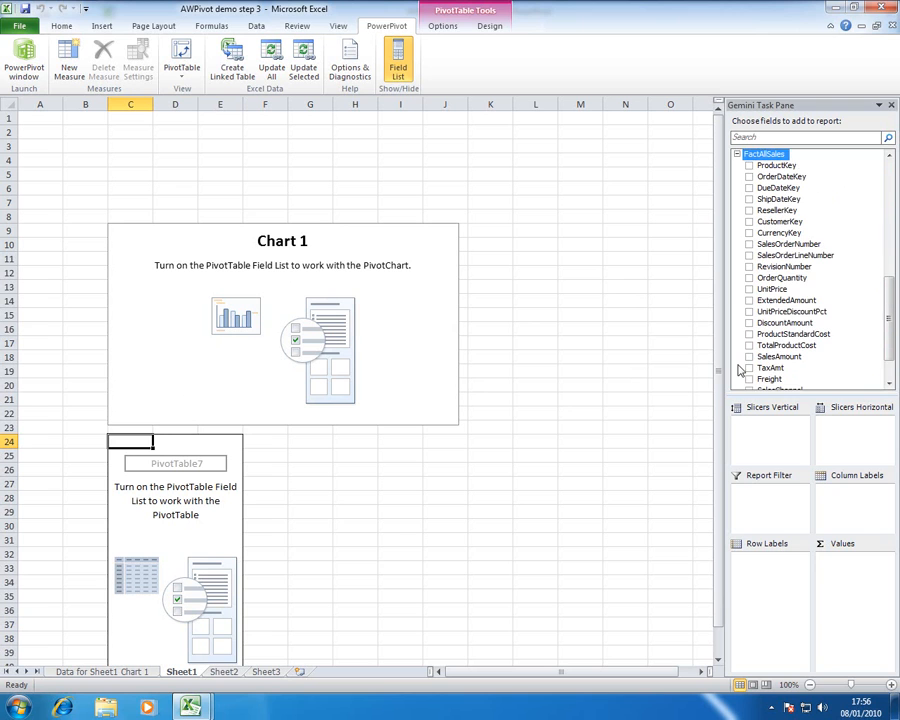
drag(888, 330, 889, 359)
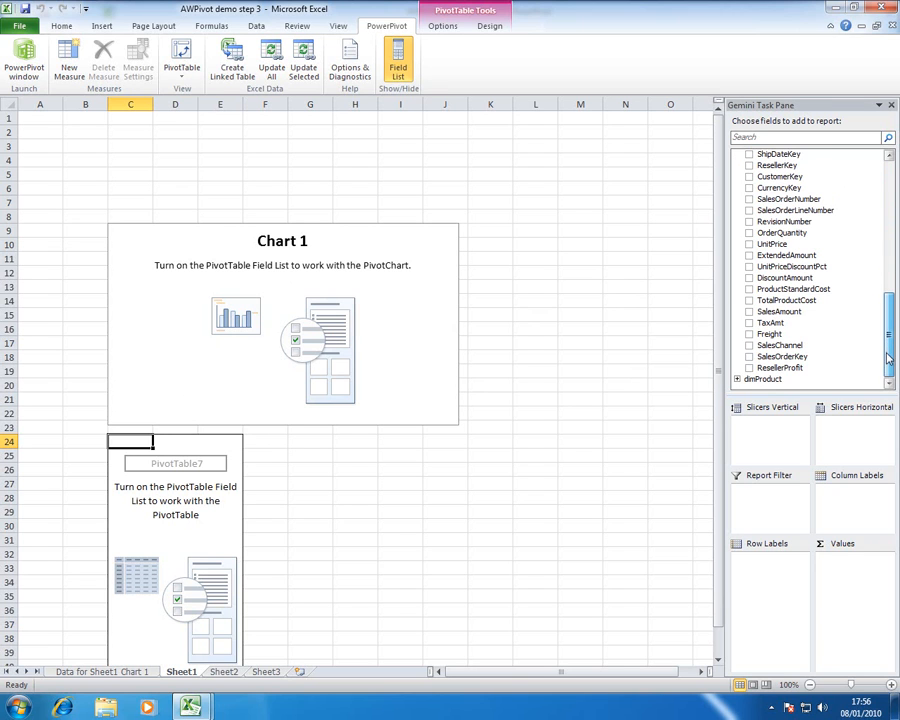
click(749, 368)
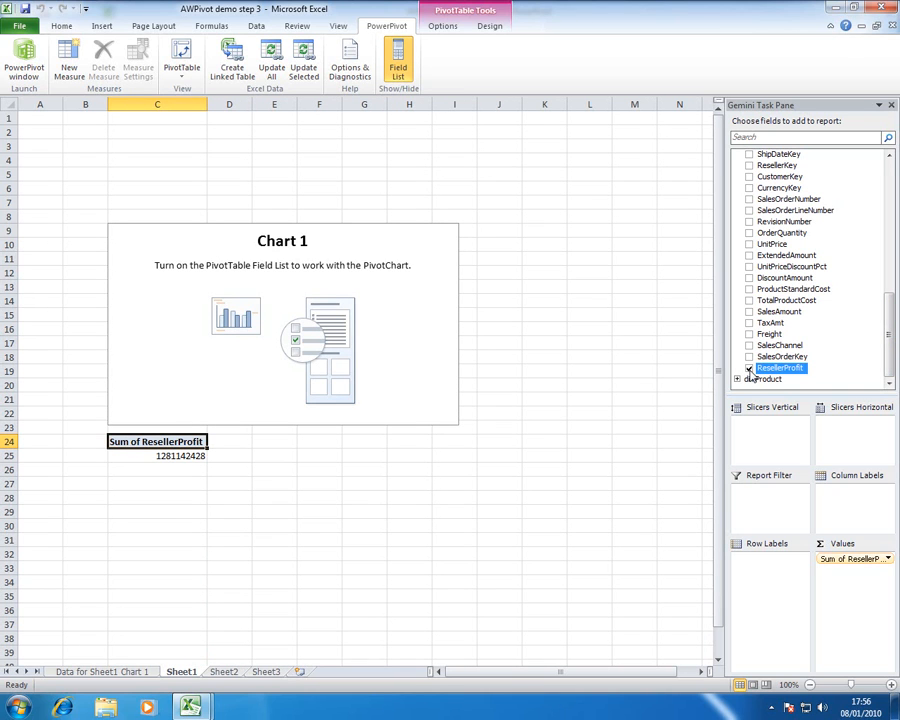
- Add BusinessType and ResellerName from DimReseller as row labels of the PivotTable
drag(888, 328, 888, 175)
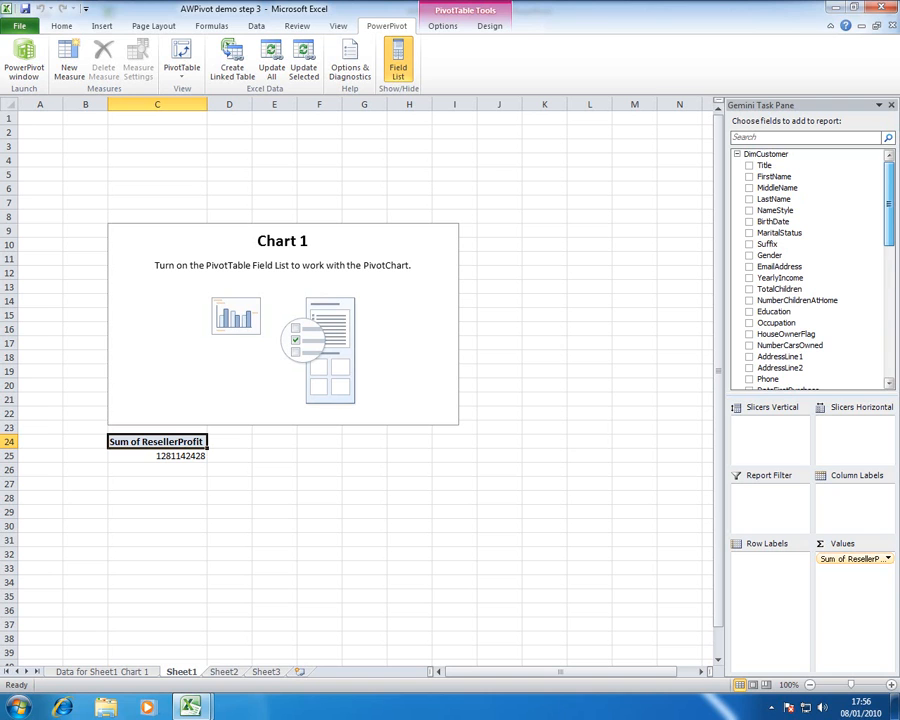
click(738, 155)
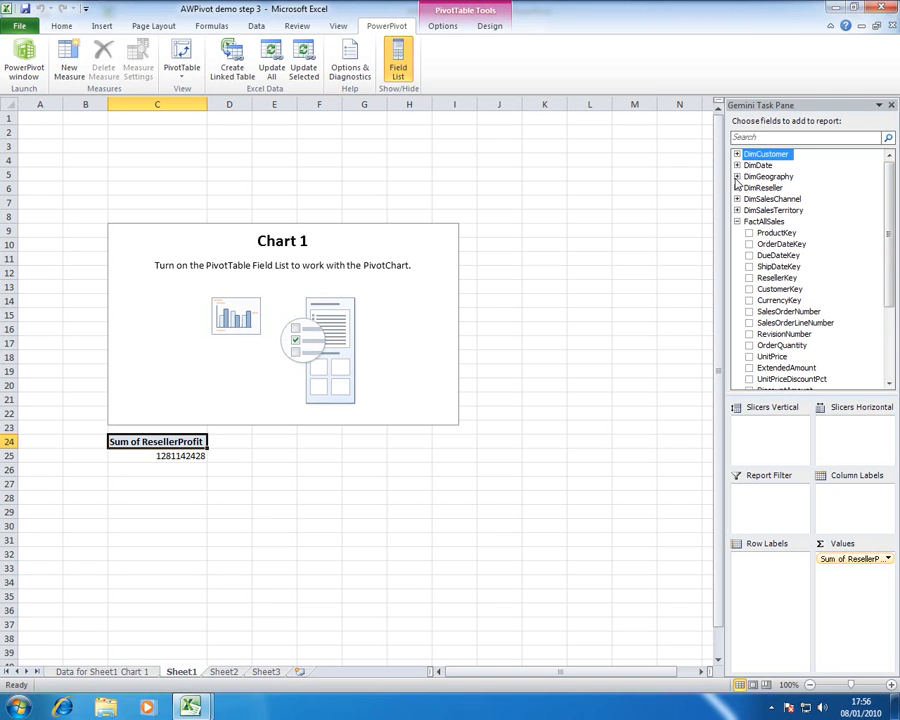
click(737, 188)
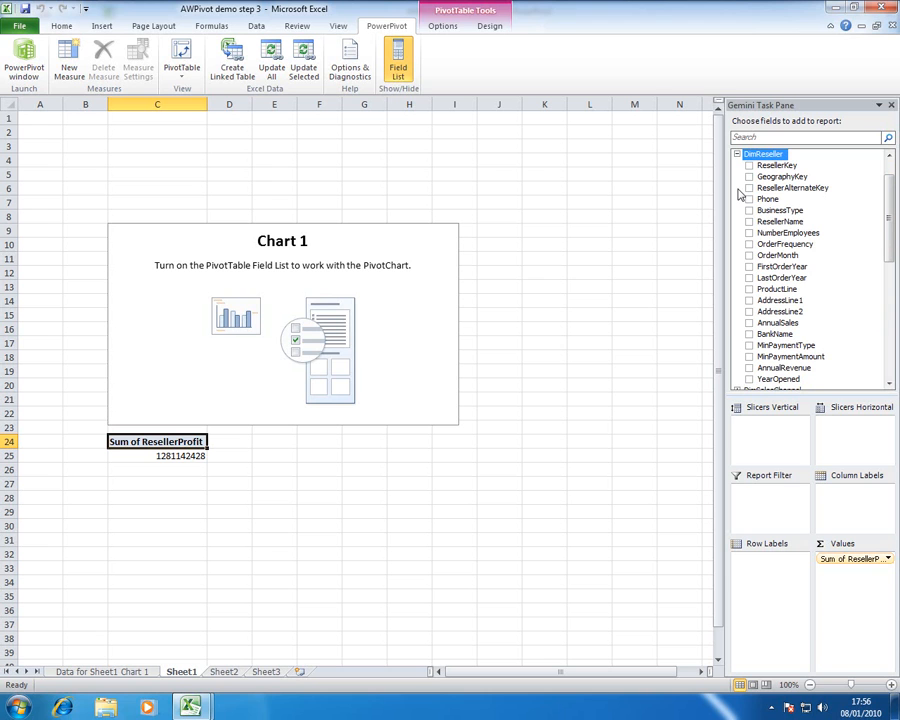
click(749, 211)
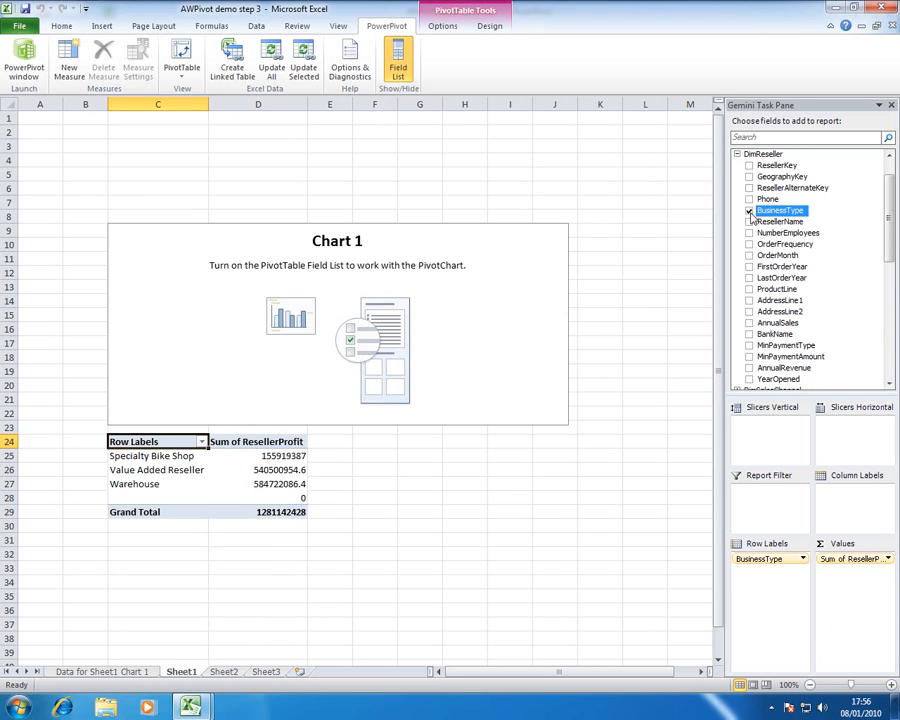
click(750, 222)
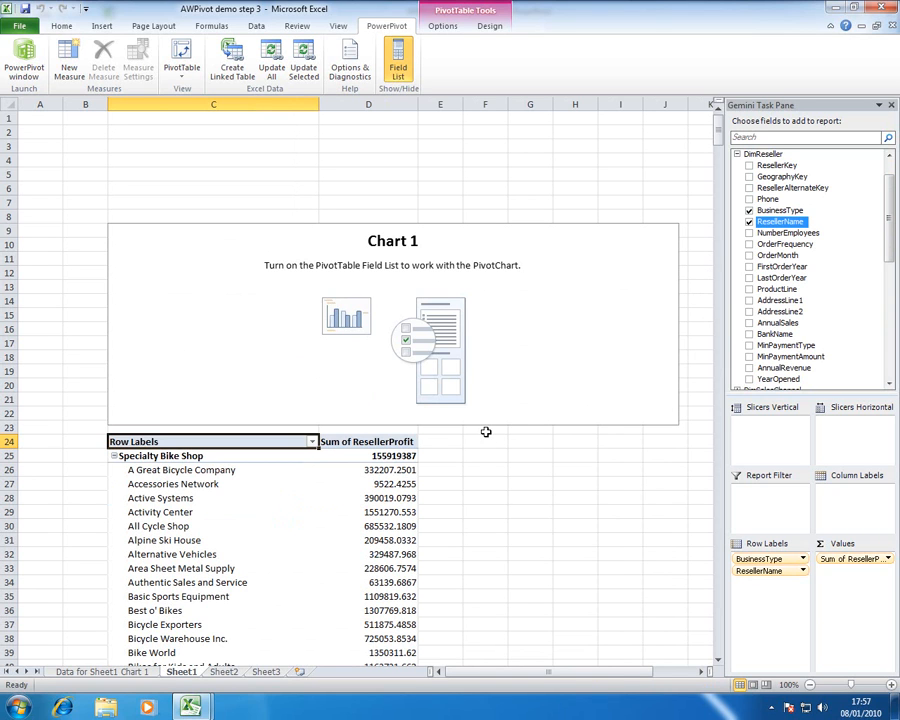
- Place CalendarYear from DimDate in the column labels of the PivotTable
click(737, 155)
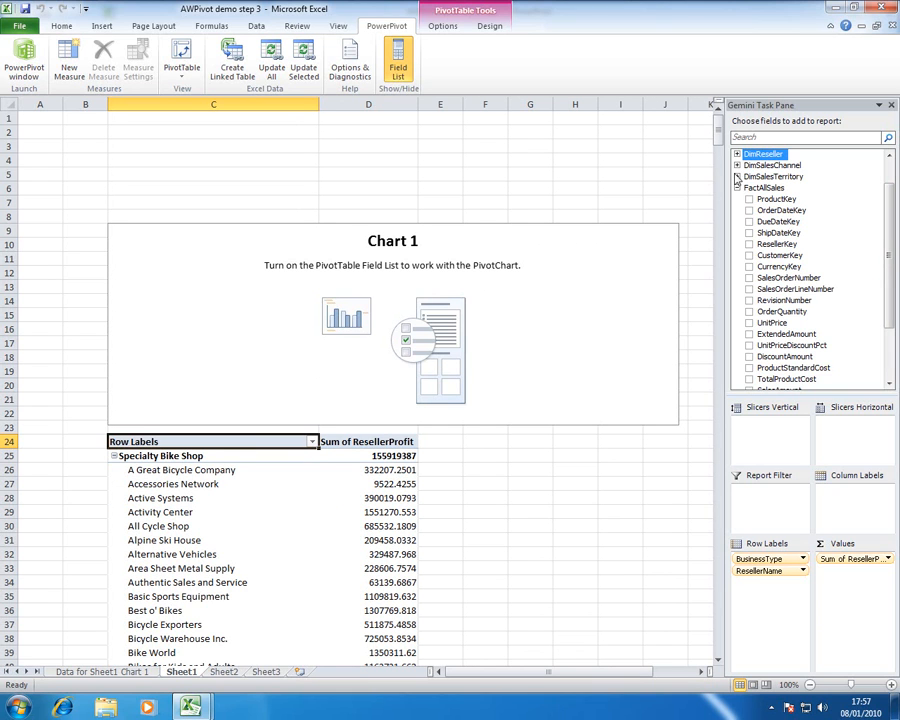
click(737, 188)
click(737, 166)
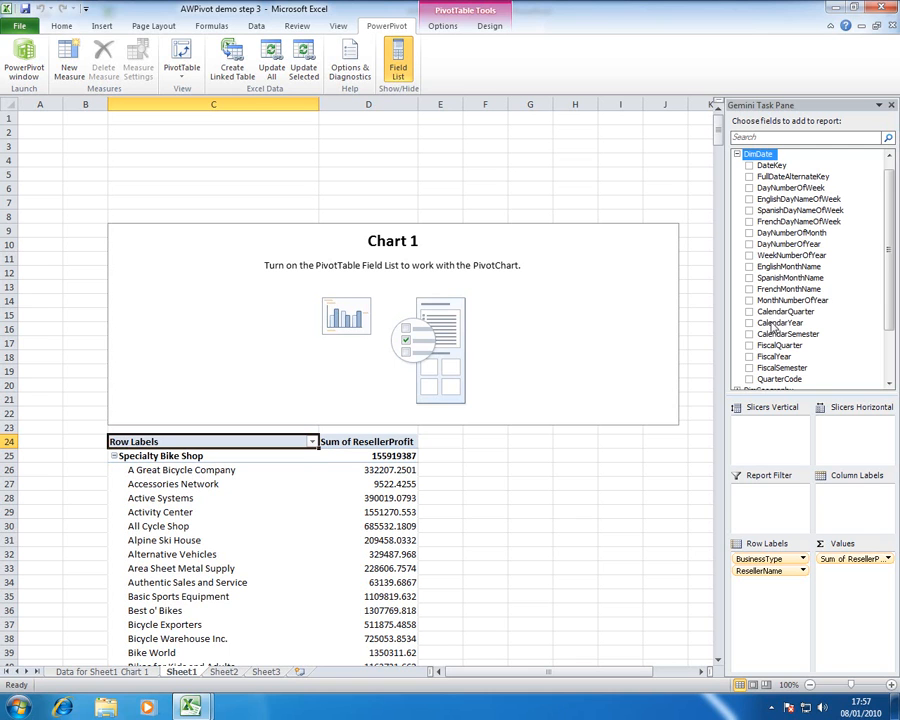
drag(772, 324, 846, 500)
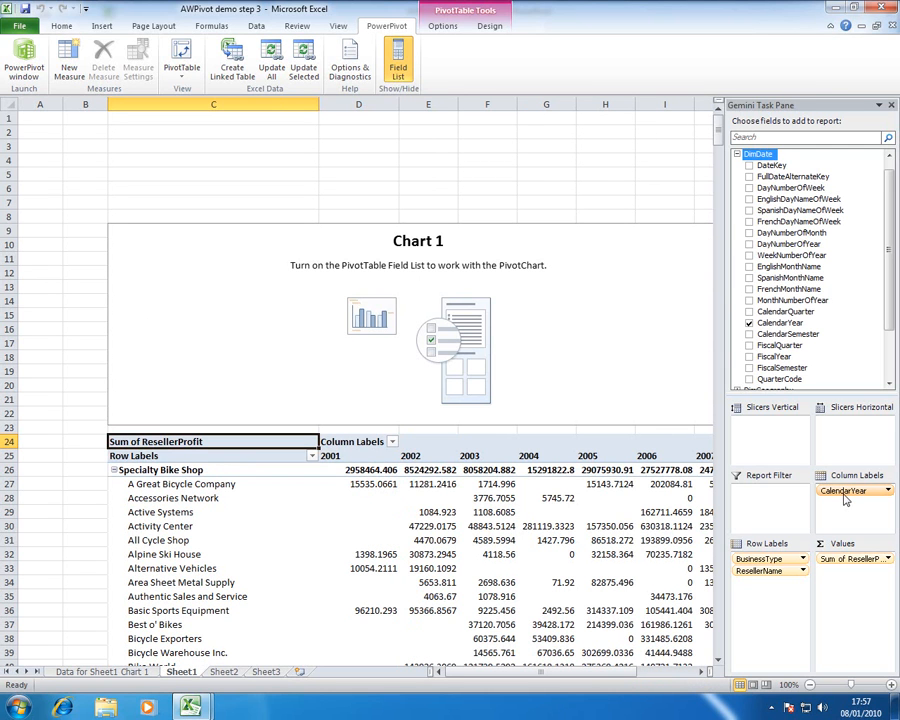
- Place MonthNumberOfYear from DimDate in the axis fields of the empty PivotChart
click(646, 372)
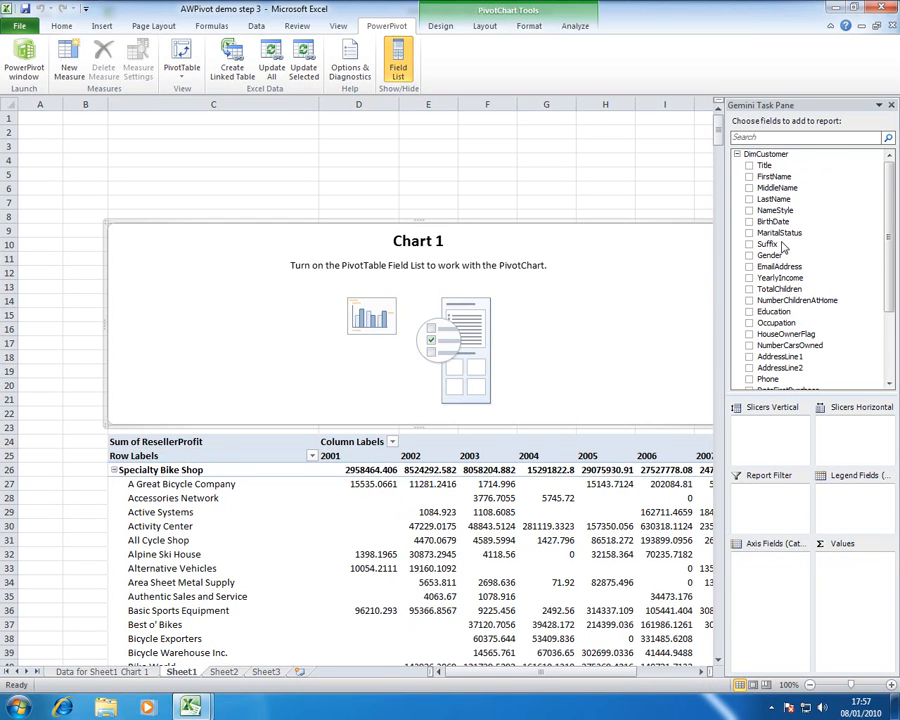
drag(892, 261, 892, 292)
click(737, 345)
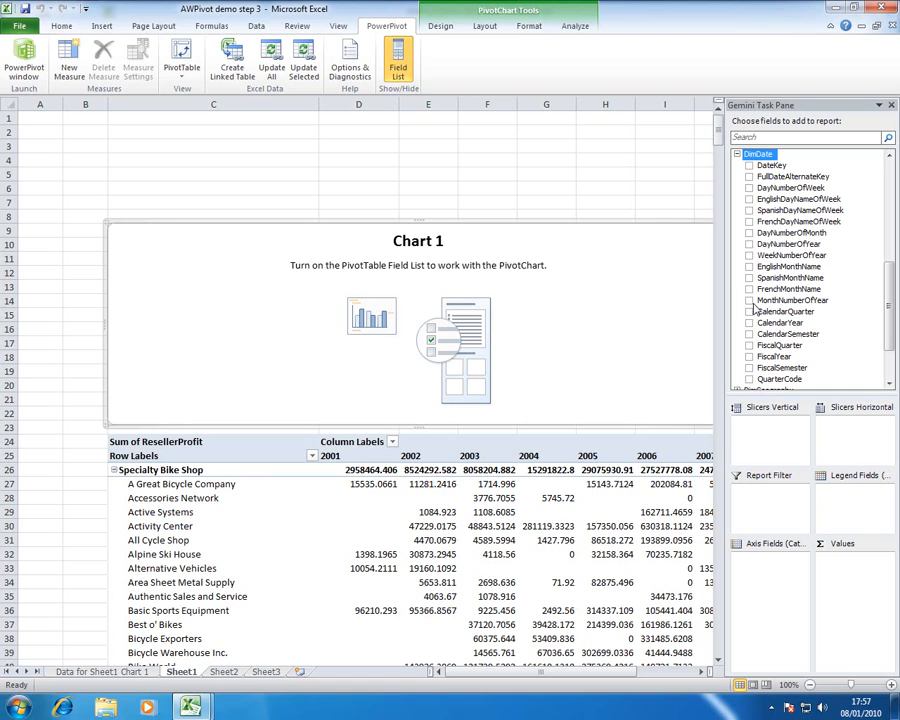
click(749, 300)
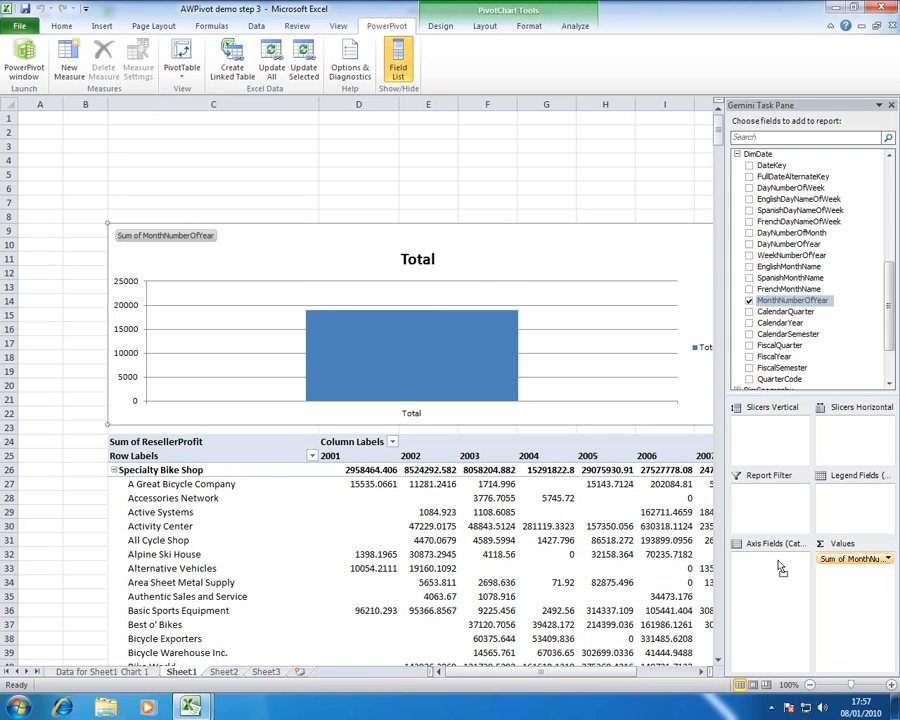
drag(780, 566, 768, 559)
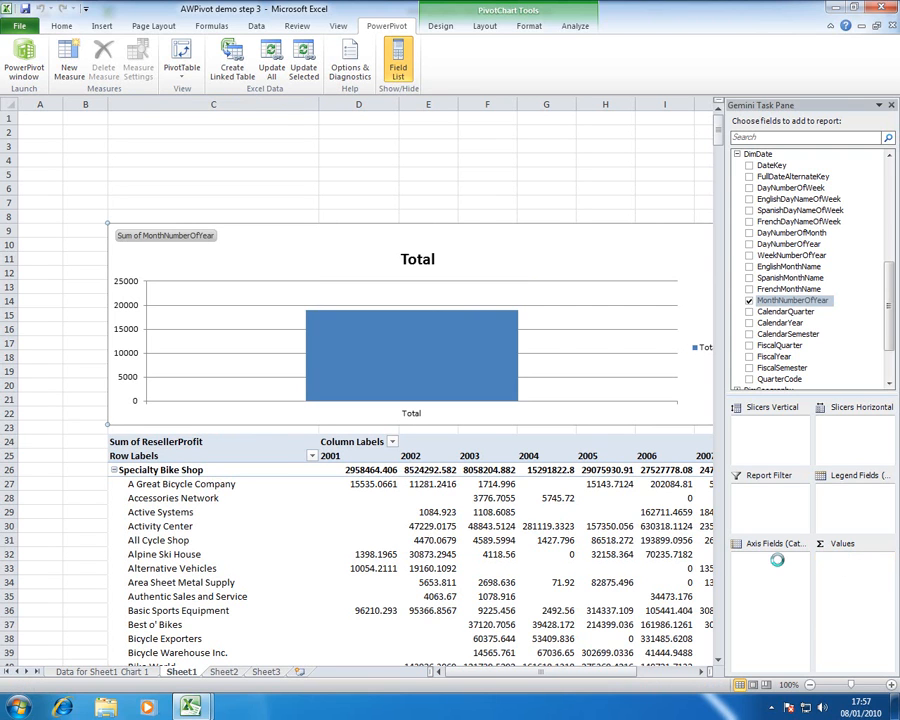
- Add SalesAmount and OrderQuantity from FactAllSales to the PivotChart's values
drag(893, 340, 880, 364)
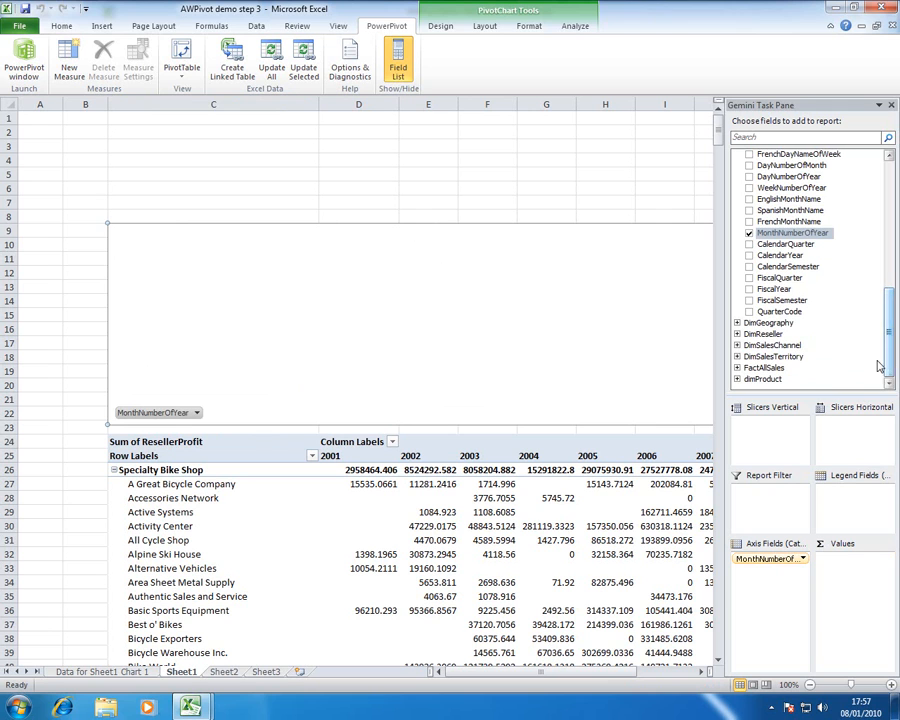
click(737, 369)
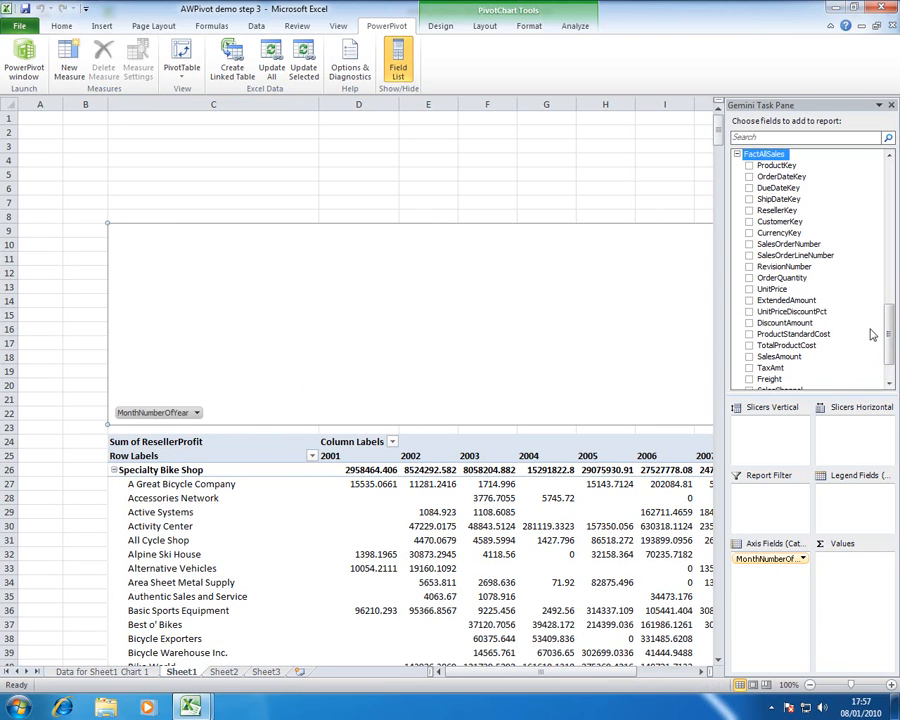
click(749, 357)
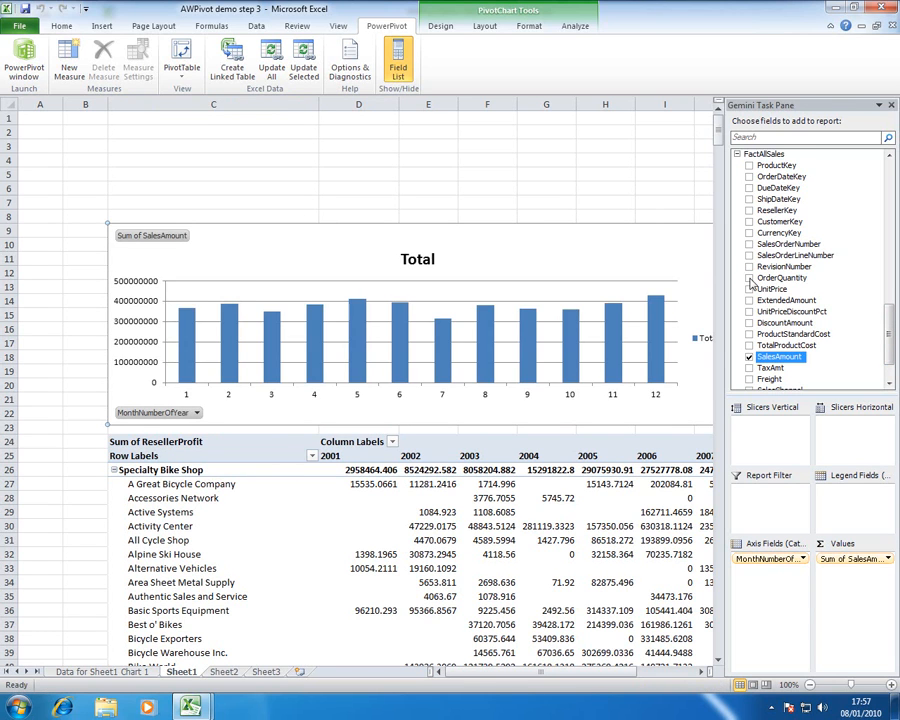
click(749, 278)
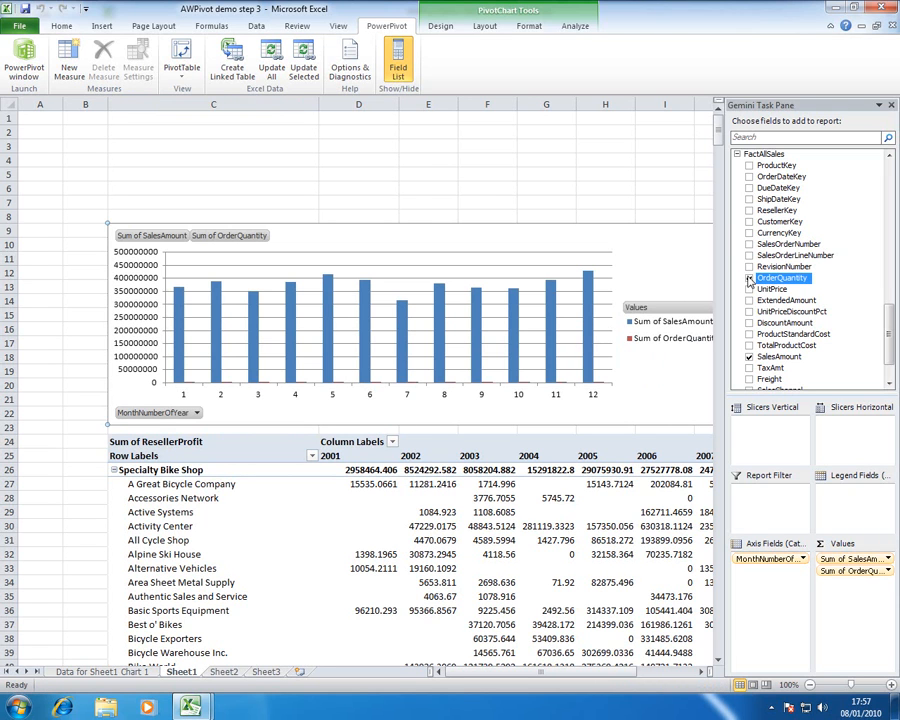
- Change the chart type of the Sum of OrderQuantity series to a basic line
click(667, 344)
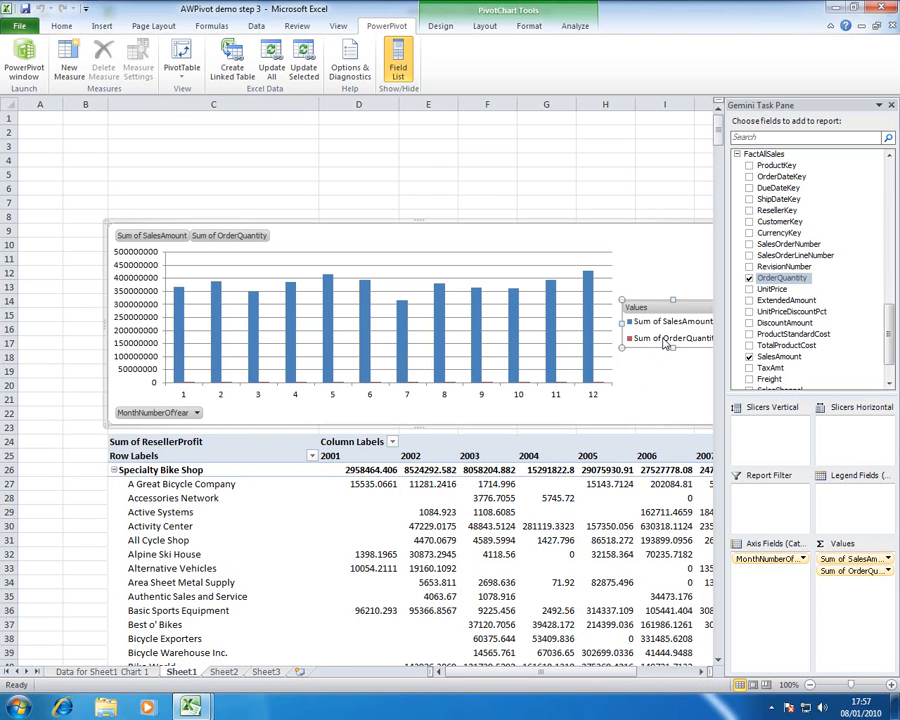
click(666, 339)
right_click(664, 343)
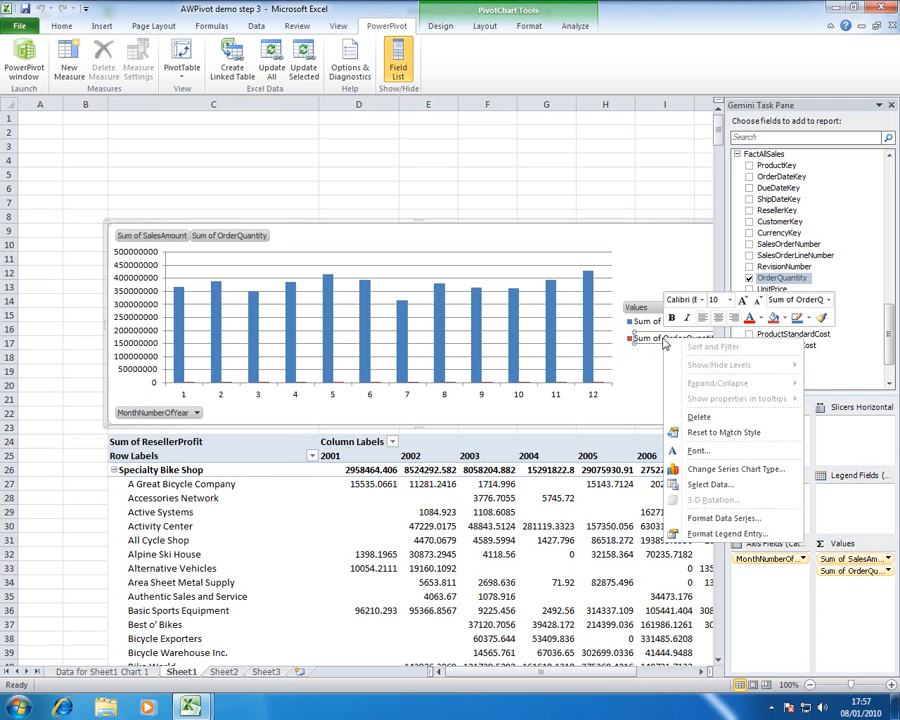
click(705, 474)
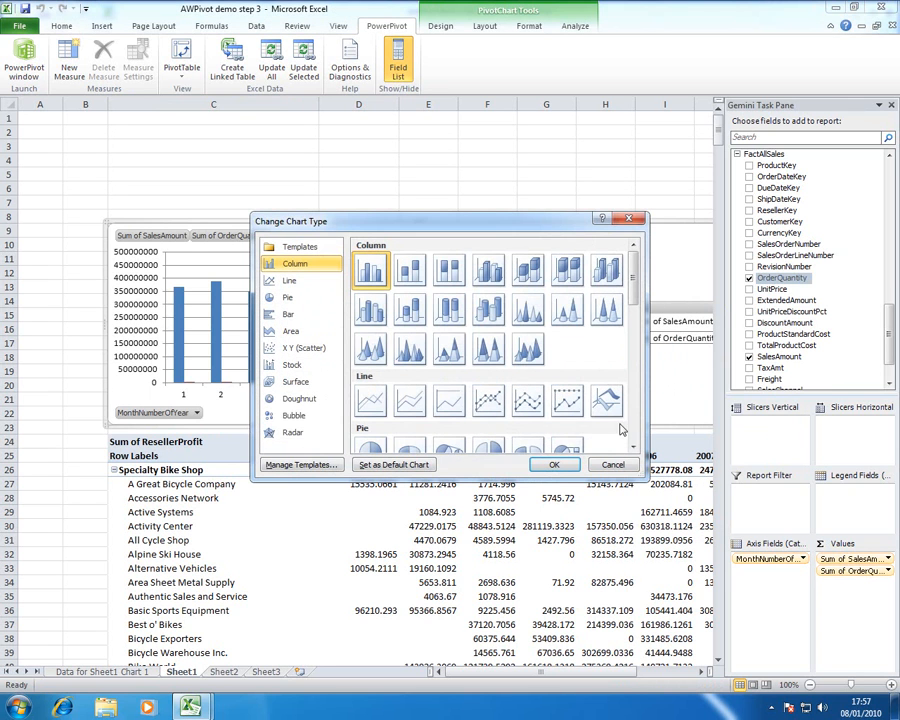
click(370, 401)
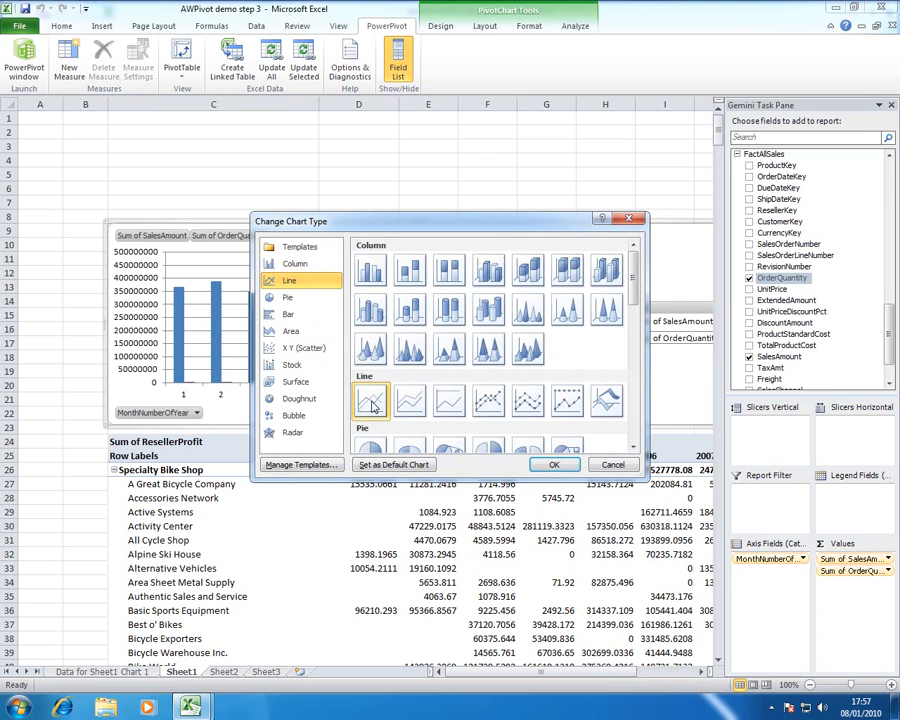
click(553, 464)
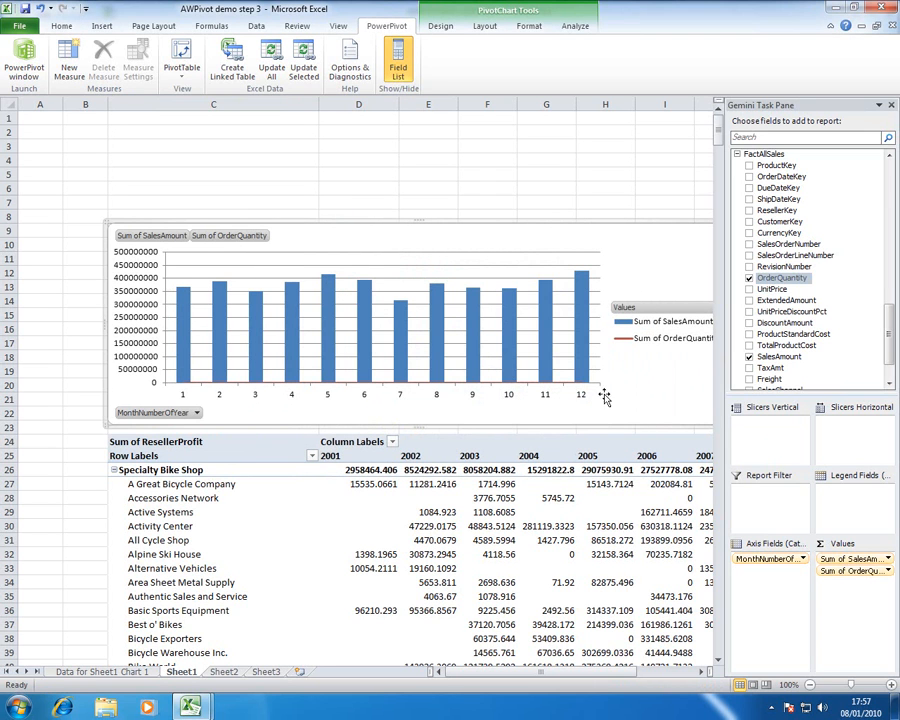
- Plot the Sum of OrderQuantity series of the PivotChart on the secondary axis
click(645, 346)
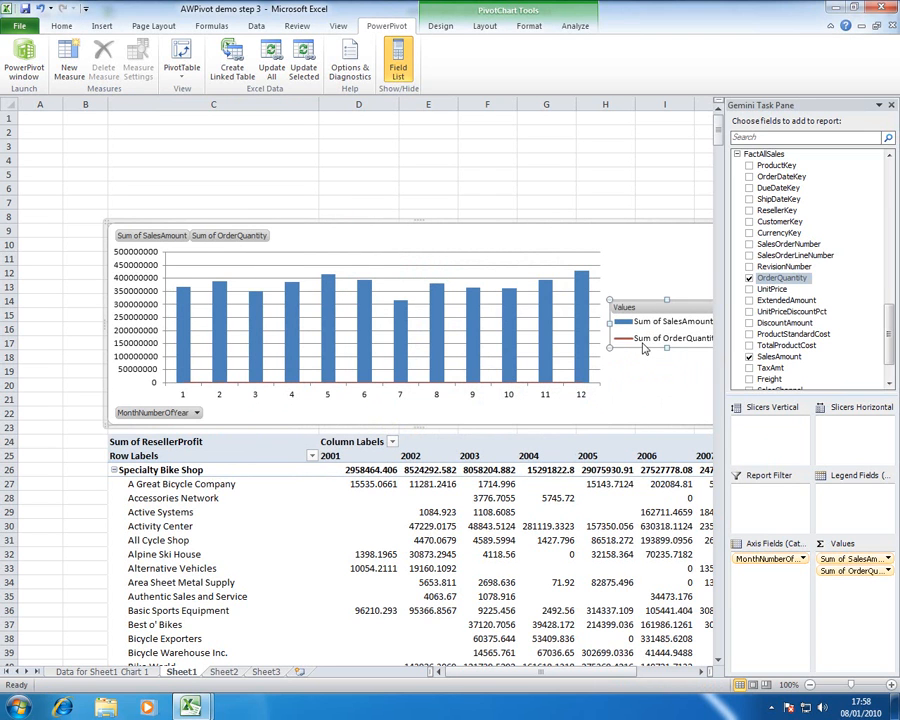
right_click(647, 344)
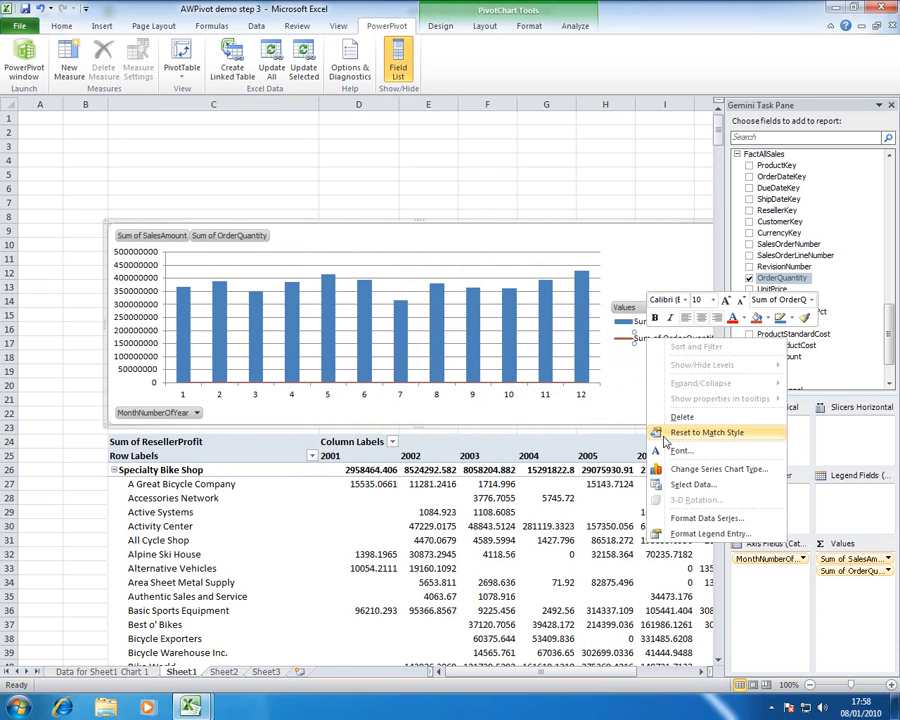
click(679, 520)
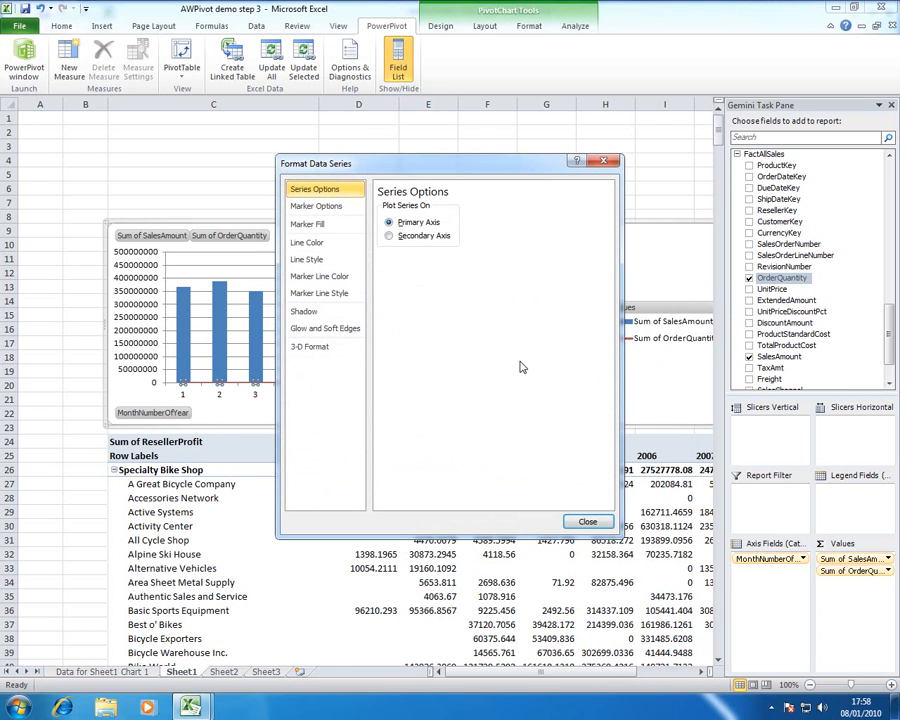
click(390, 236)
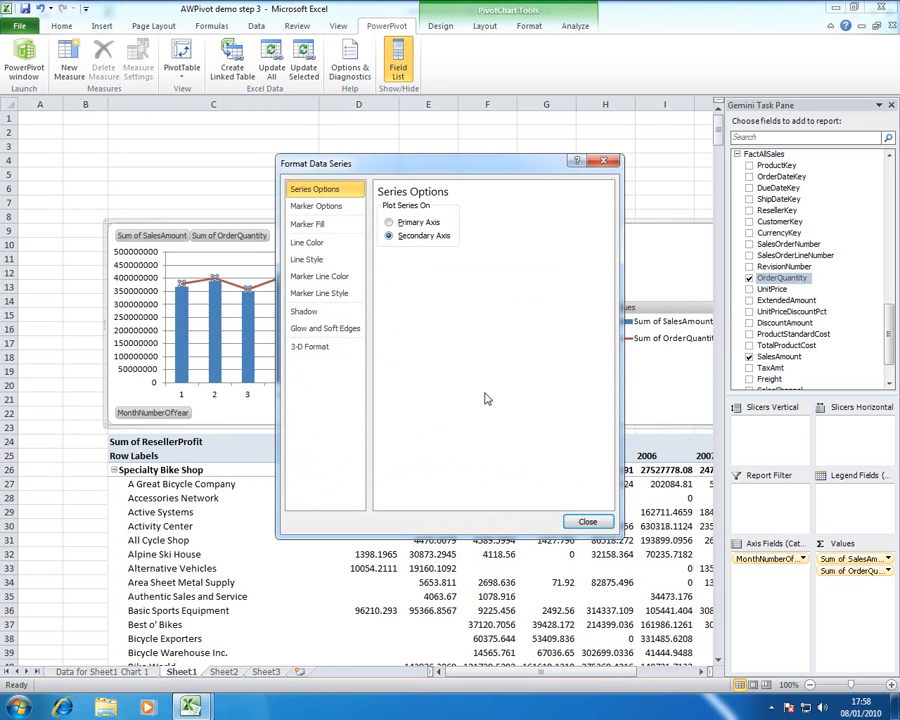
click(578, 520)
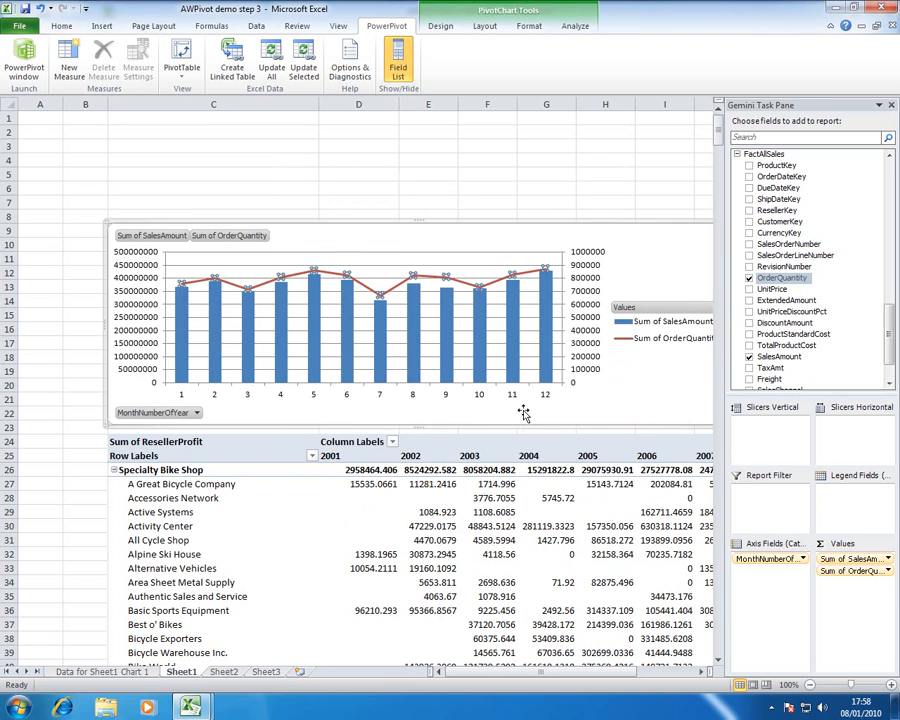
click(430, 214)
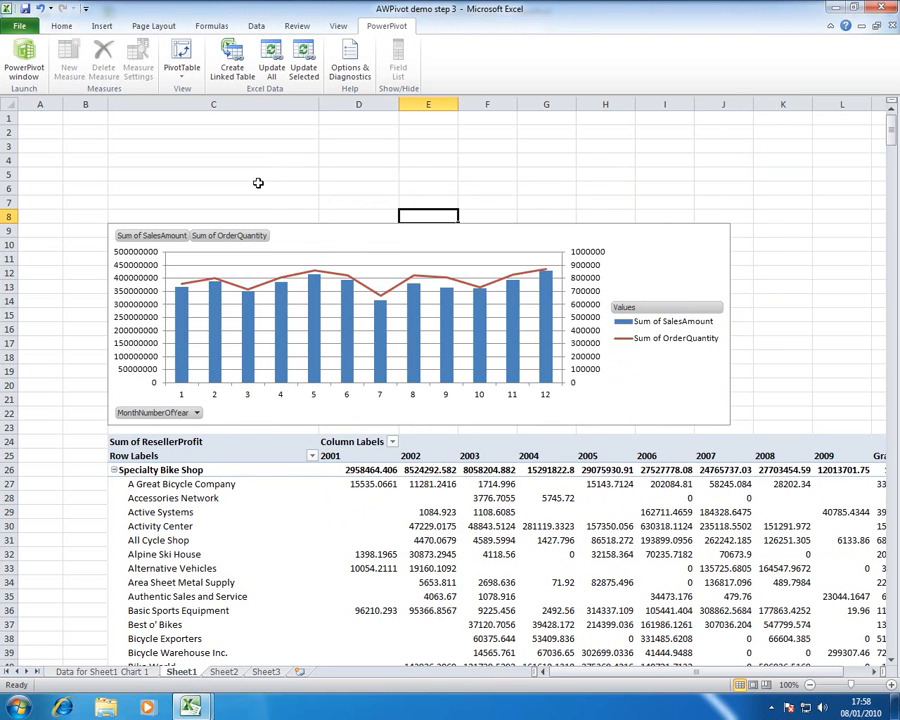
- Add ProductCategory and ProductSubcategory from dimProduct as vertical slicers for the reseller profit PivotTable
click(157, 442)
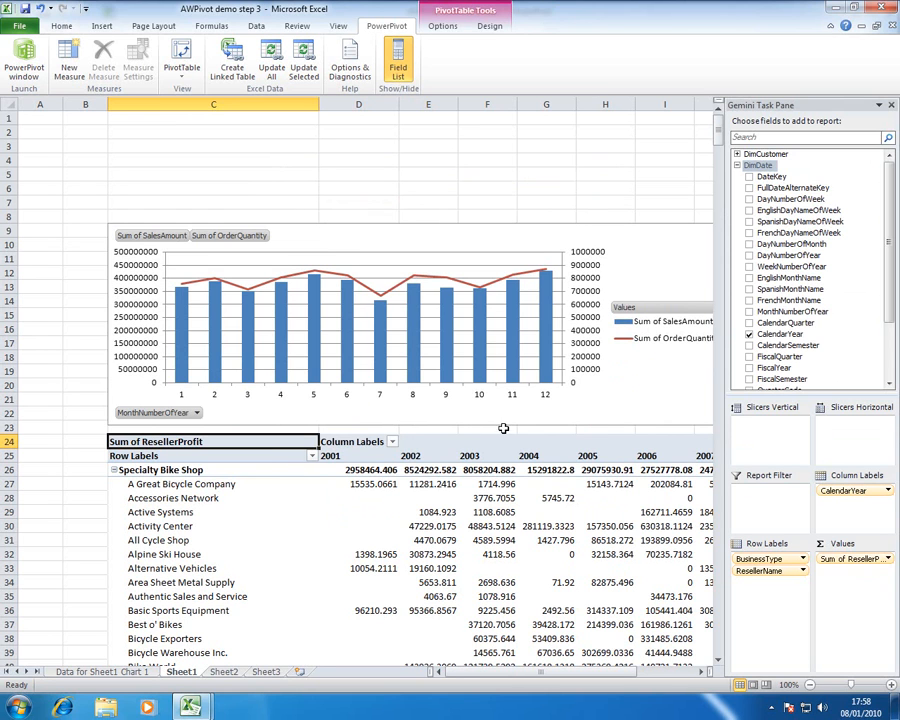
scroll(868, 340, down, 3)
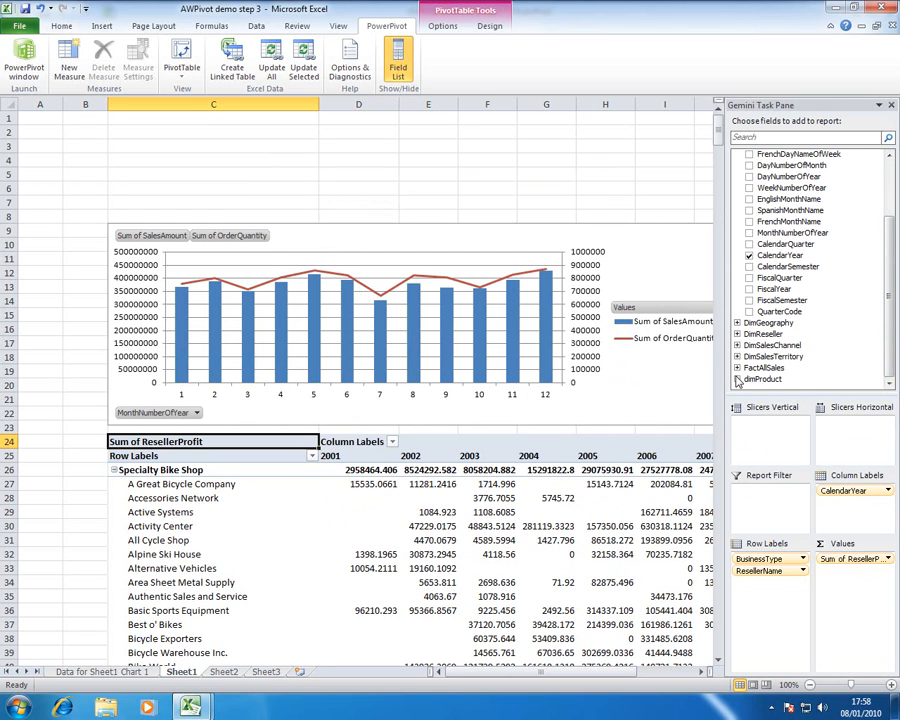
double_click(763, 379)
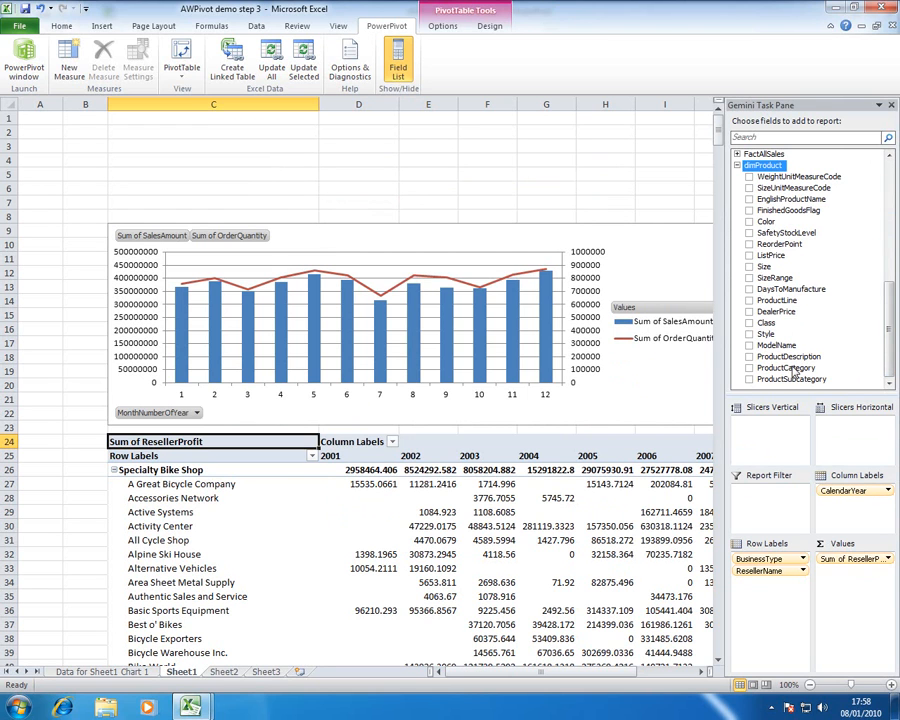
drag(792, 372, 777, 426)
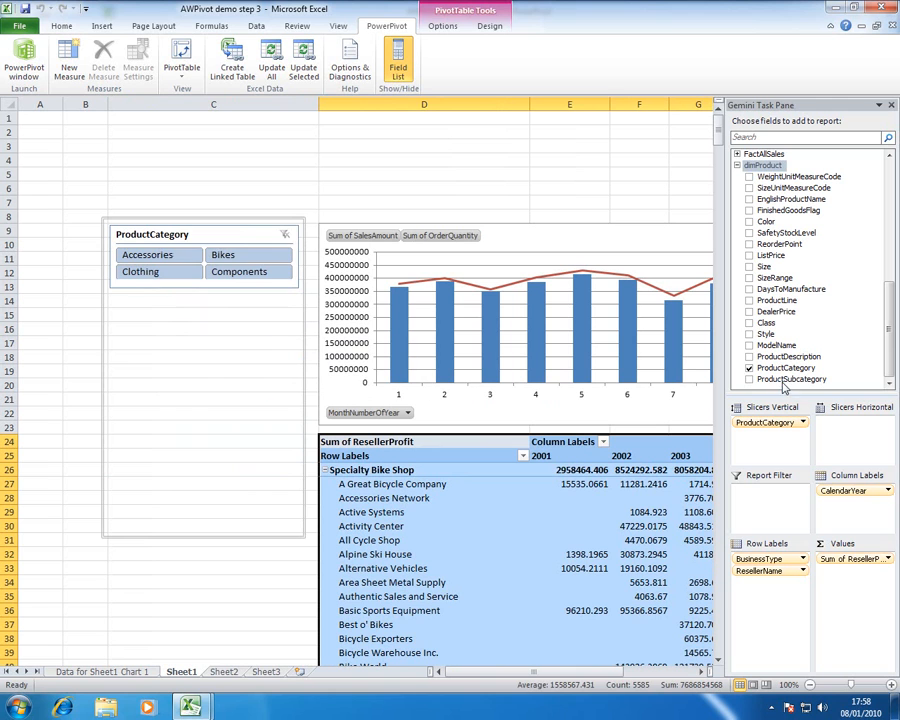
drag(790, 379, 769, 430)
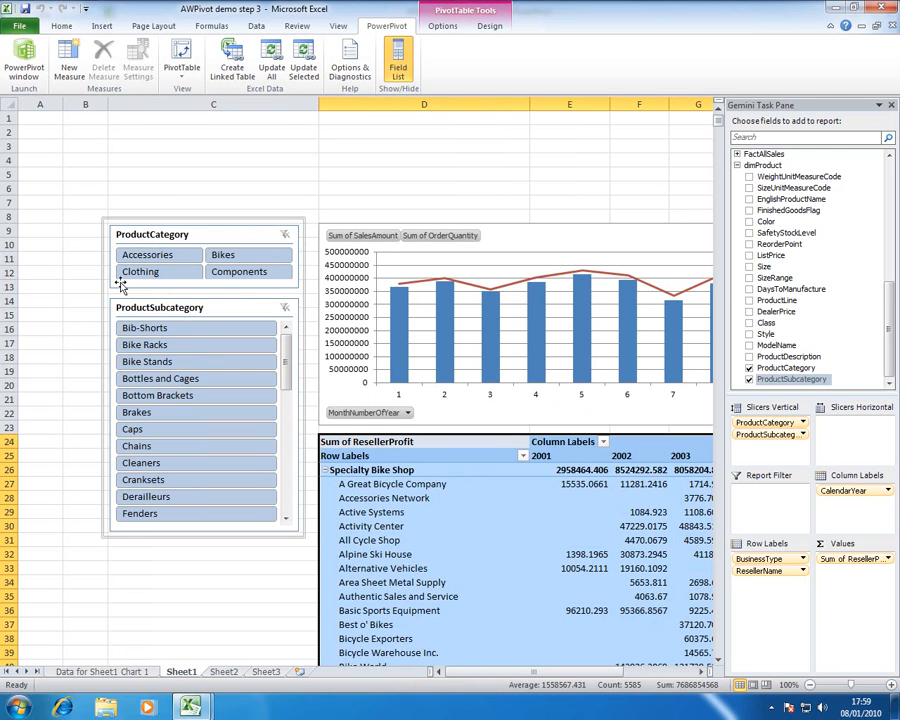
- Filter the report to the Bikes category, choosing Road Bikes first and adding Mountain Bikes and Touring Bikes in the subcategory slicer
click(237, 256)
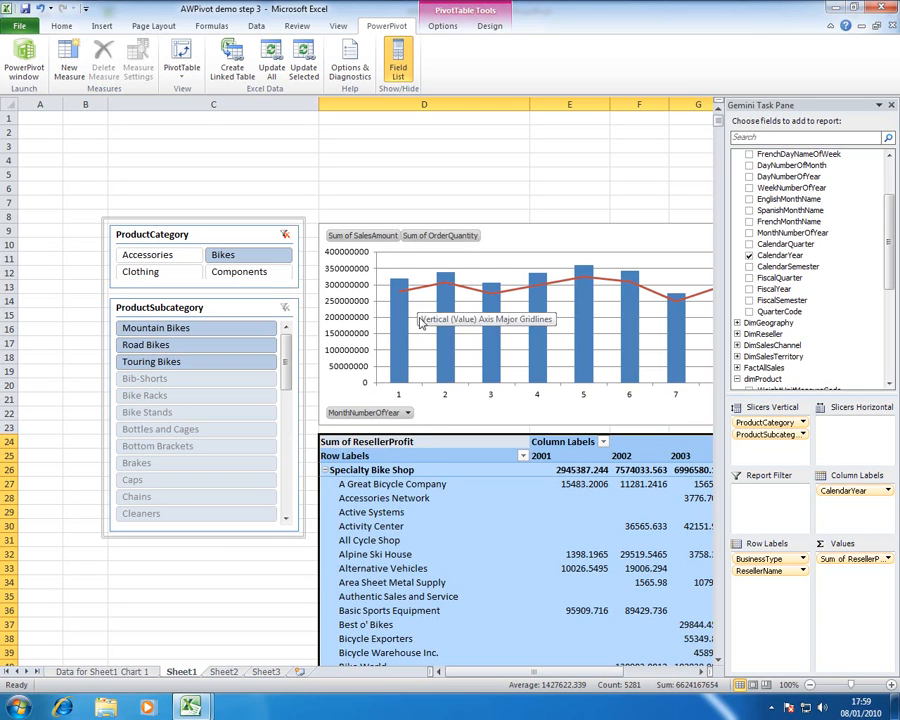
click(236, 346)
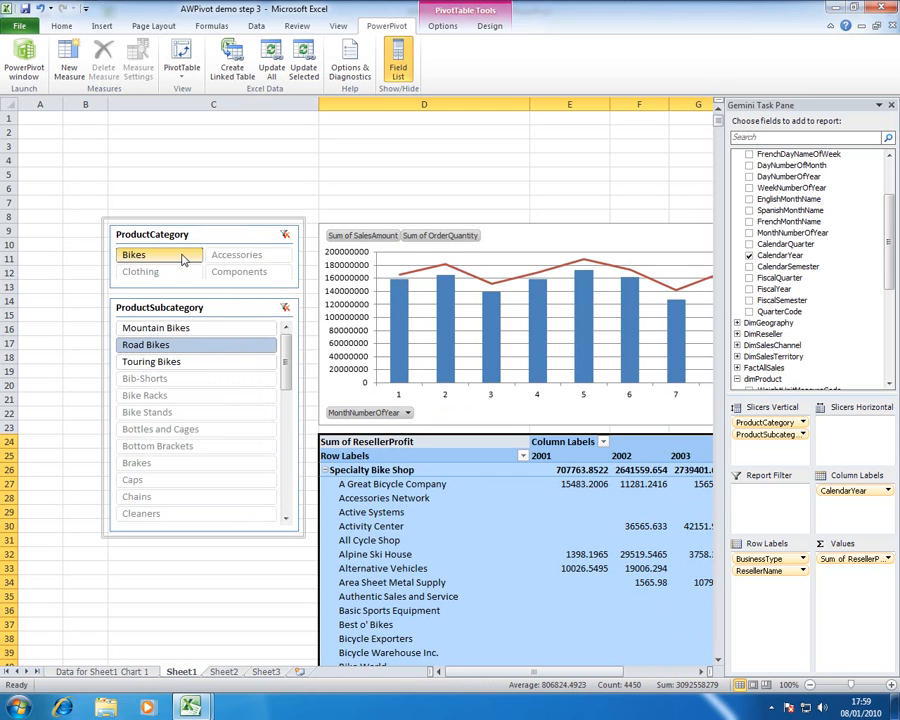
ctrl+click(185, 331)
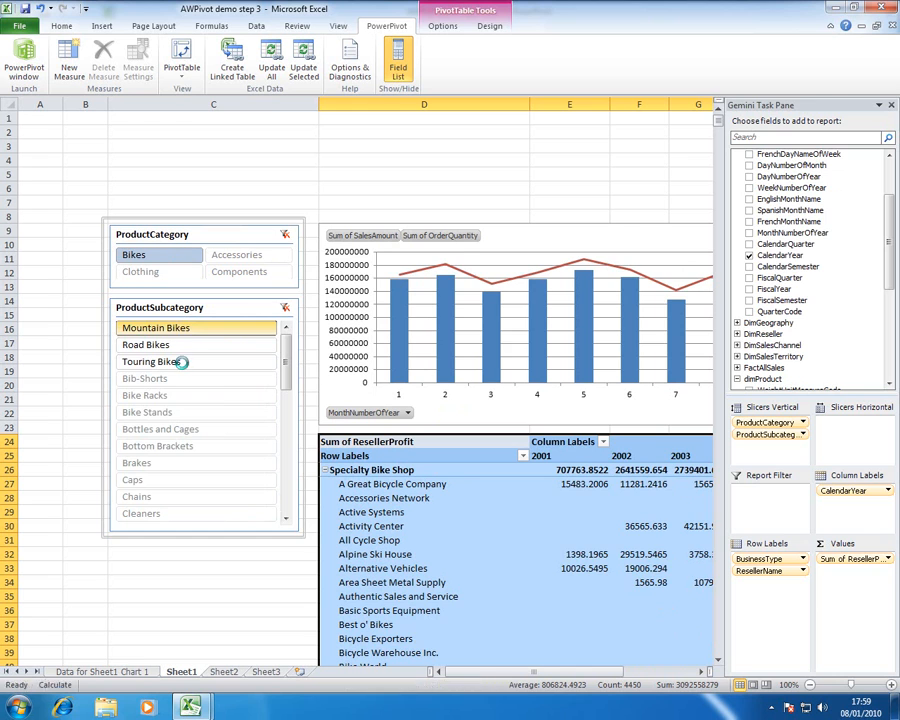
ctrl+click(185, 365)
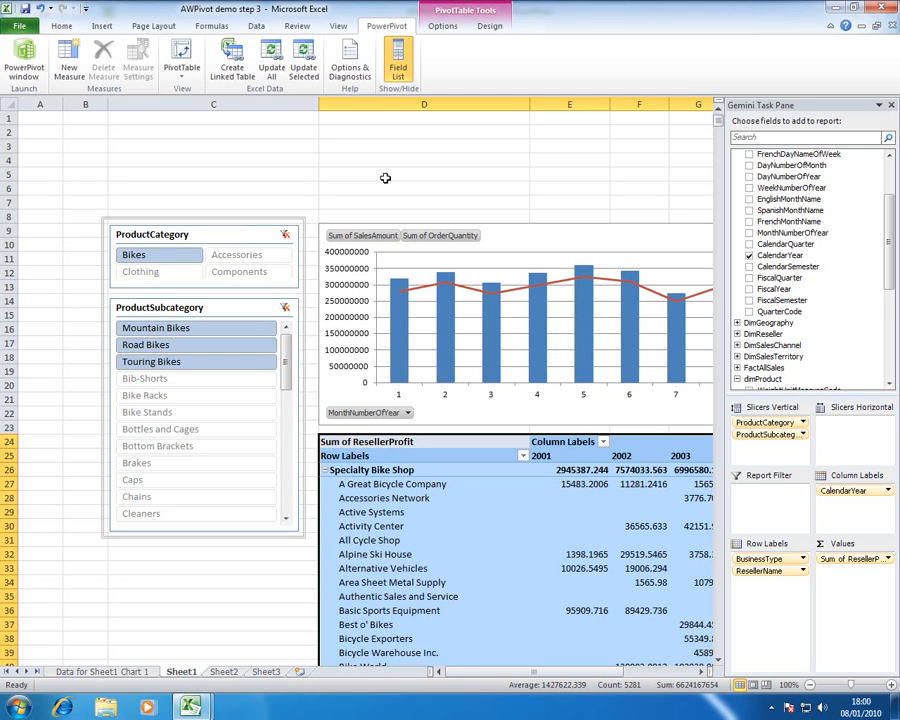
- Insert a slicer on CalendarYear from DimDate for the PivotChart
click(395, 228)
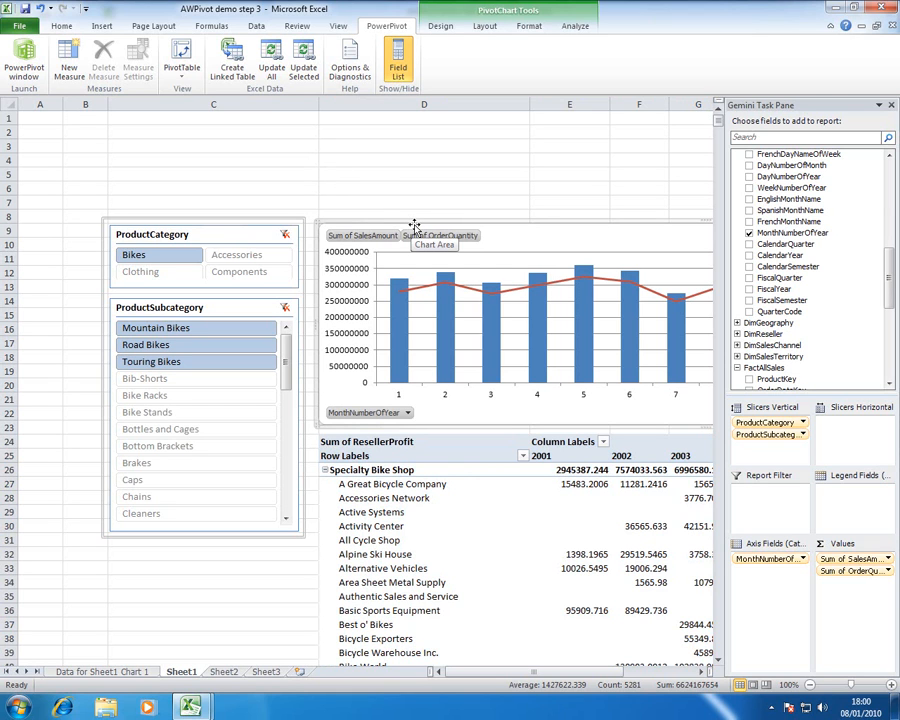
click(576, 27)
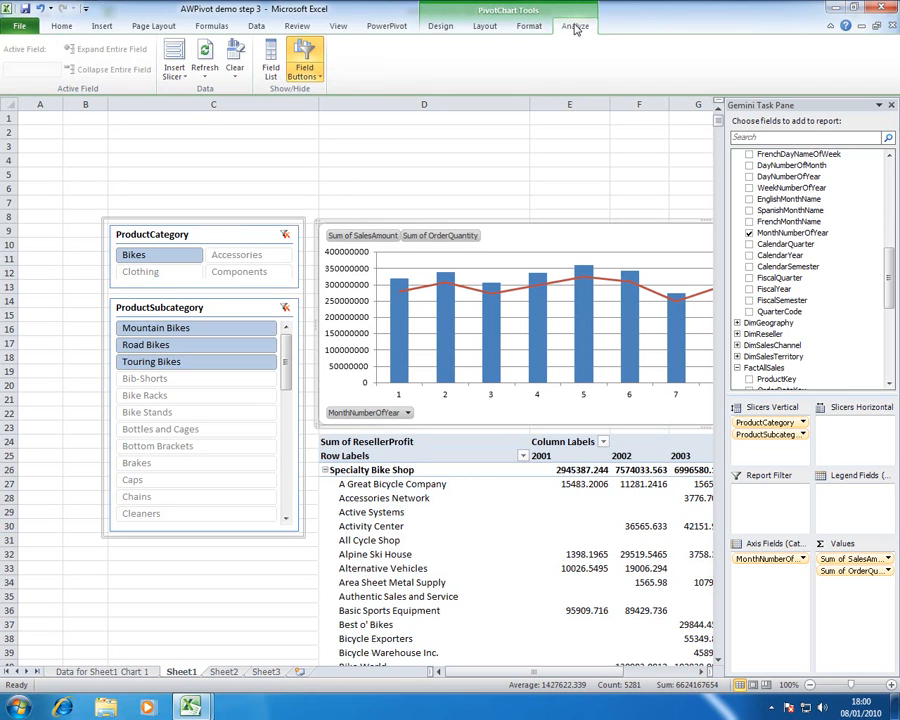
click(175, 58)
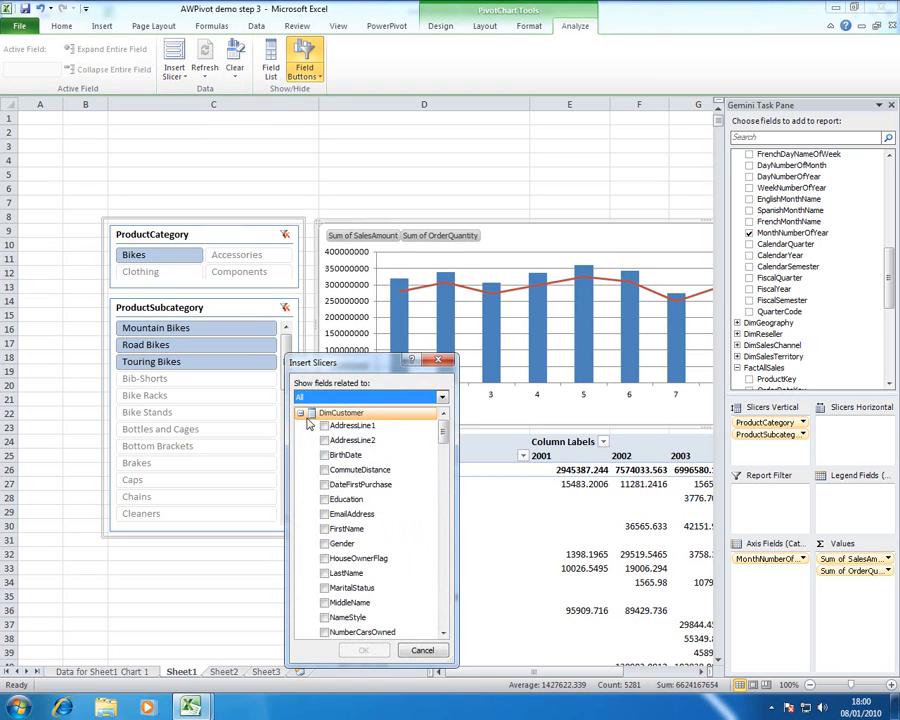
click(301, 412)
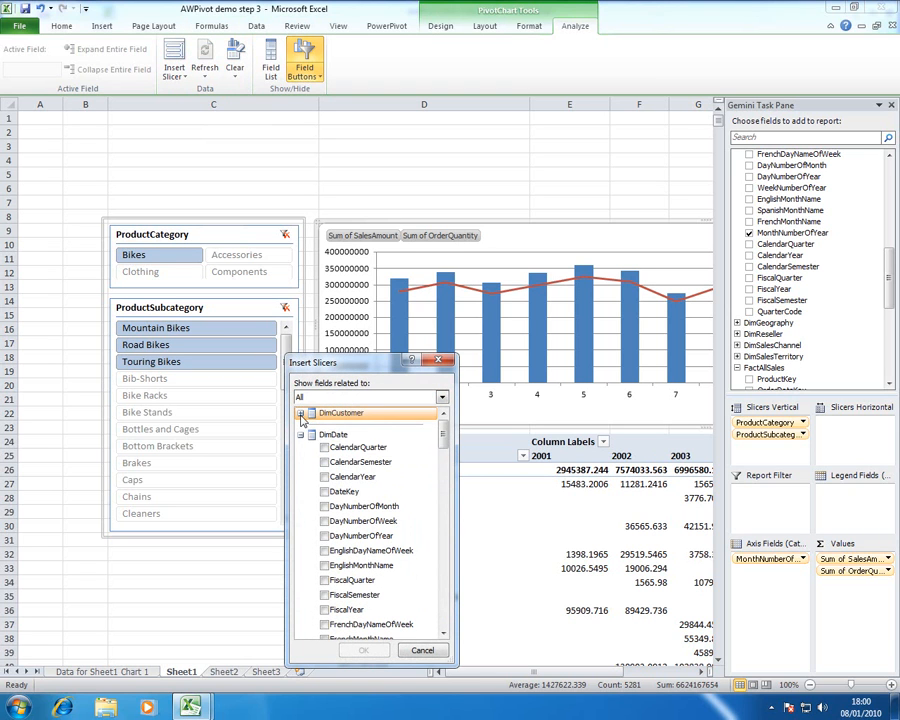
click(324, 477)
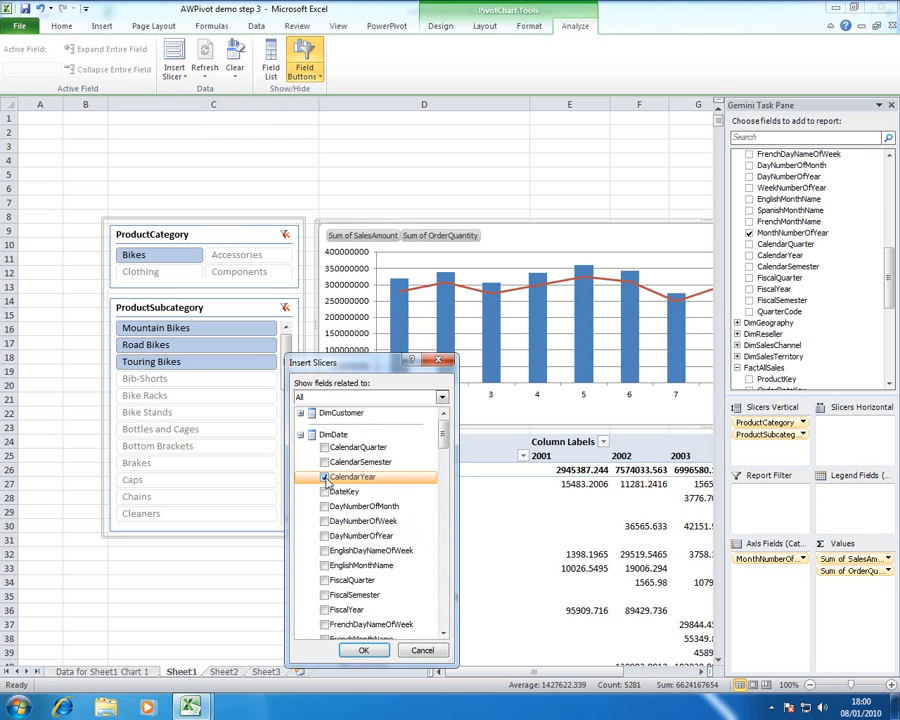
click(364, 650)
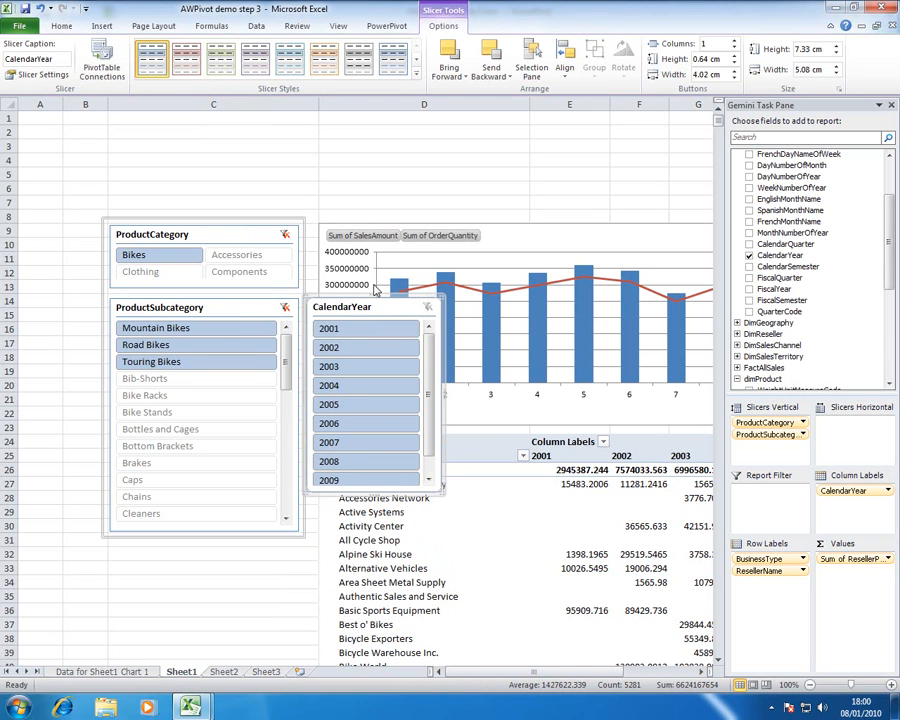
- Extend the CalendarYear slicer upward above the chart to about 13.76 cm high and set its buttons to 10 columns
drag(372, 295, 404, 129)
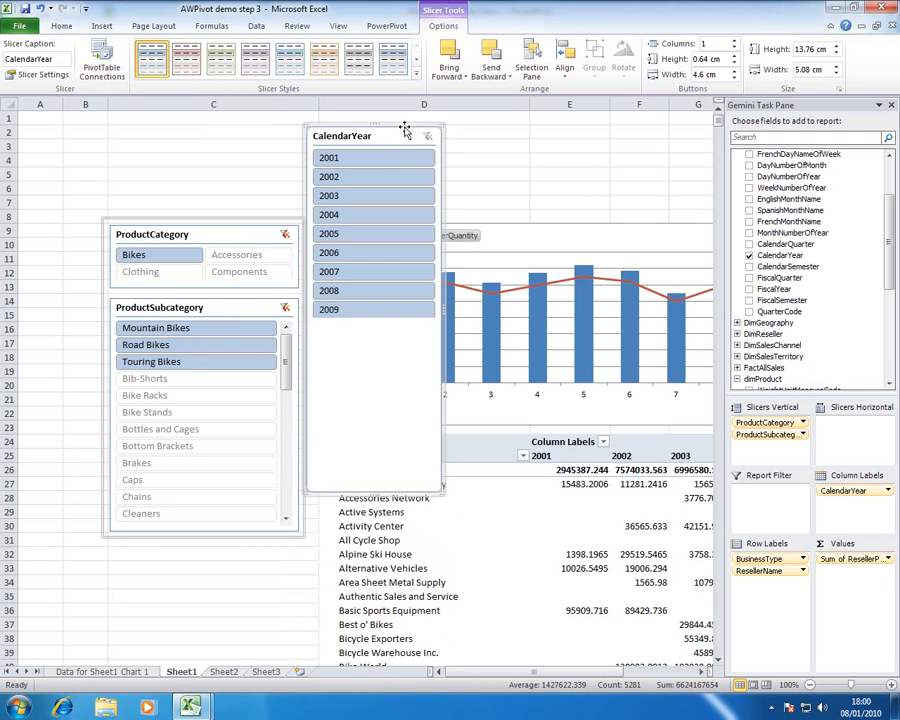
click(735, 45)
click(735, 45)
click(735, 45)
click(735, 45)
click(735, 45)
click(735, 45)
click(735, 45)
click(735, 45)
click(735, 45)
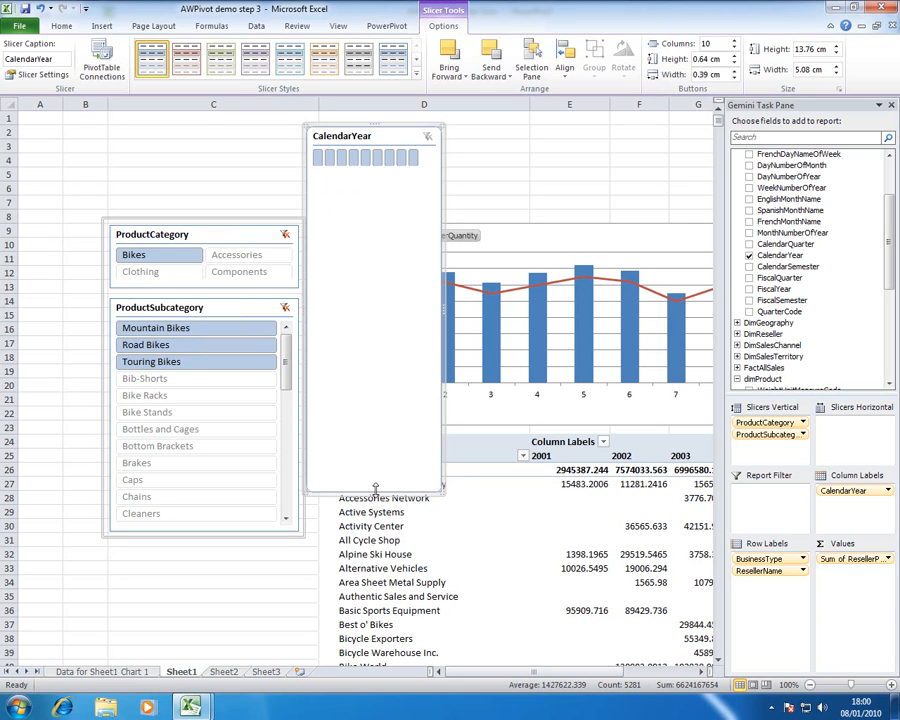
- Resize the CalendarYear slicer to about 3.04 cm high and 15 cm wide, and apply the last visible slicer style
drag(375, 490, 407, 209)
drag(443, 167, 705, 166)
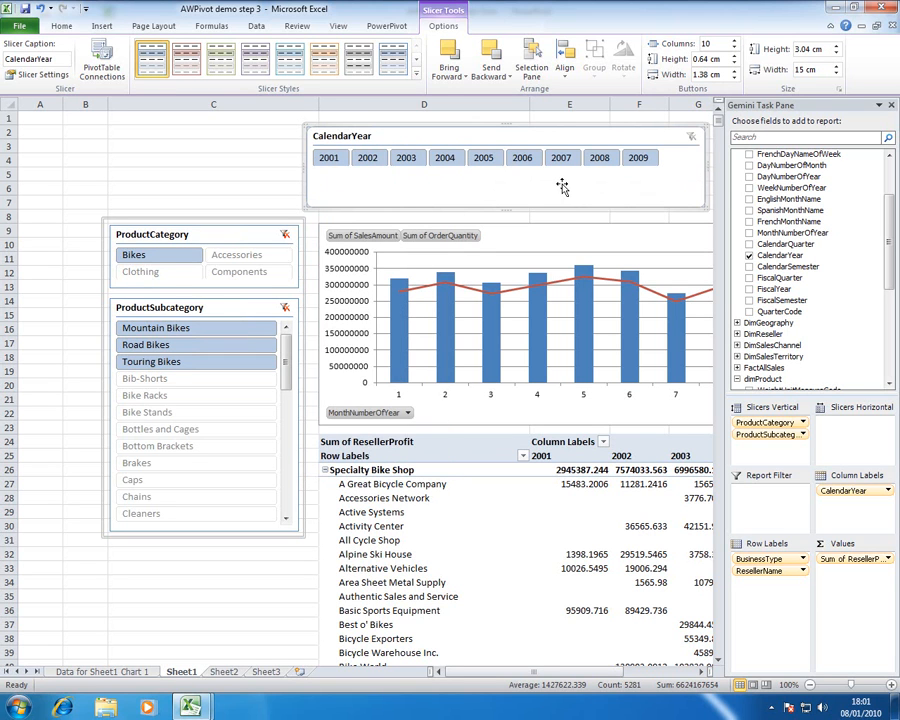
click(395, 64)
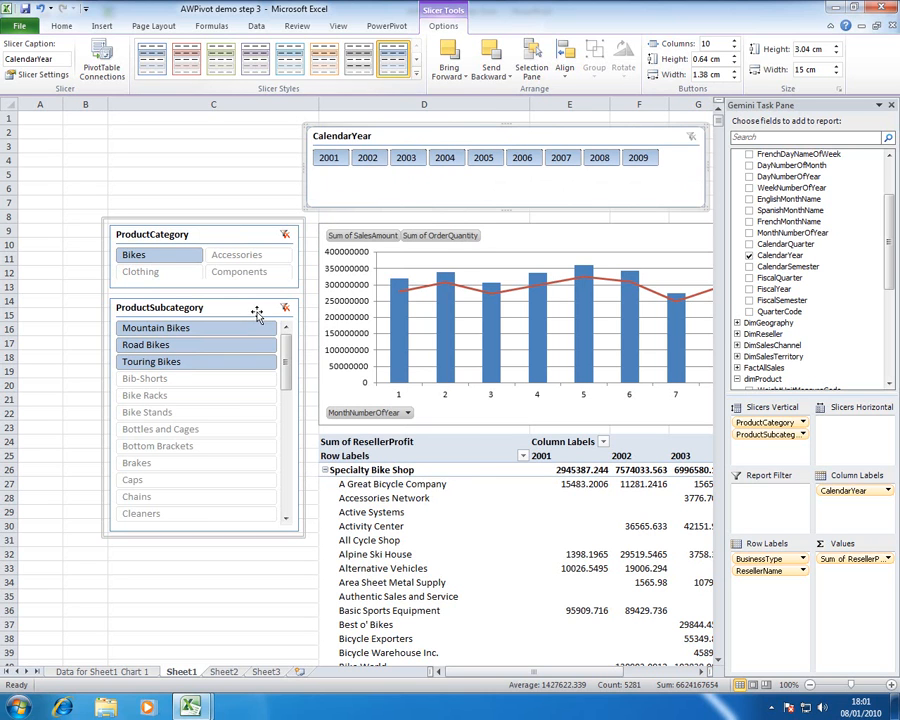